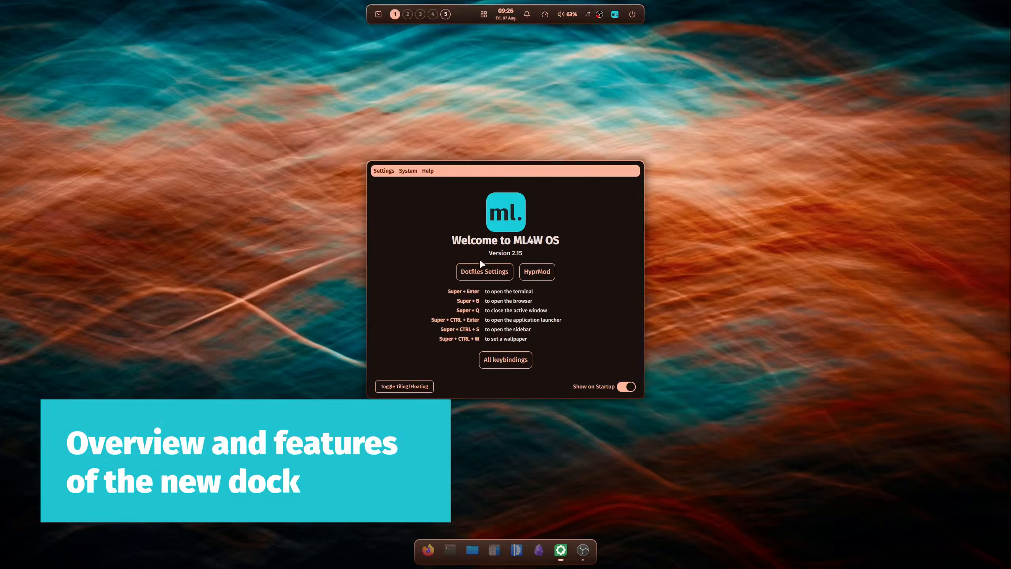
Close the welcome window and open the file manager, terminal and Firefox from the dock
key("super+q")
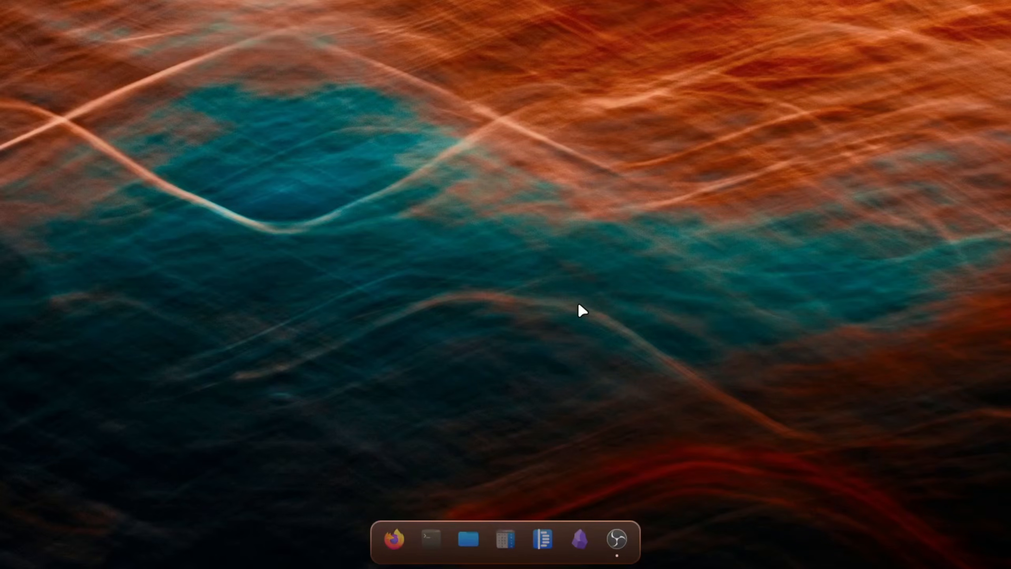
left_click(468, 538)
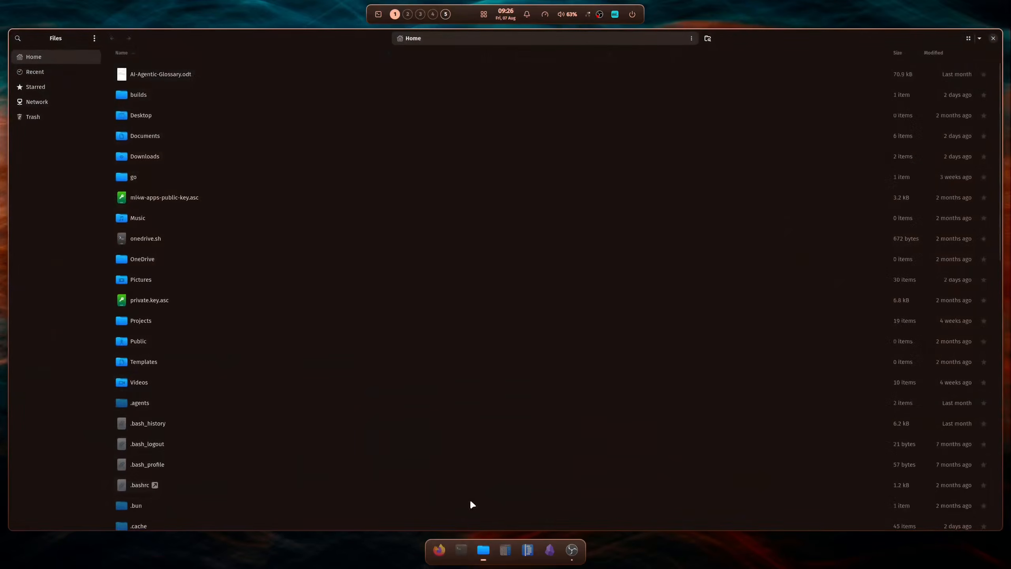
left_click(461, 550)
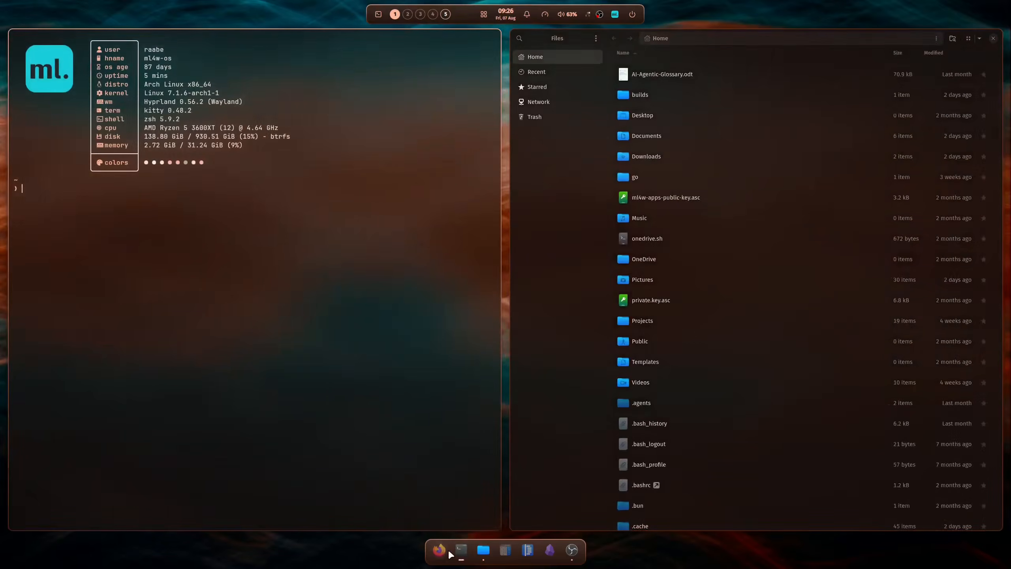
left_click(438, 554)
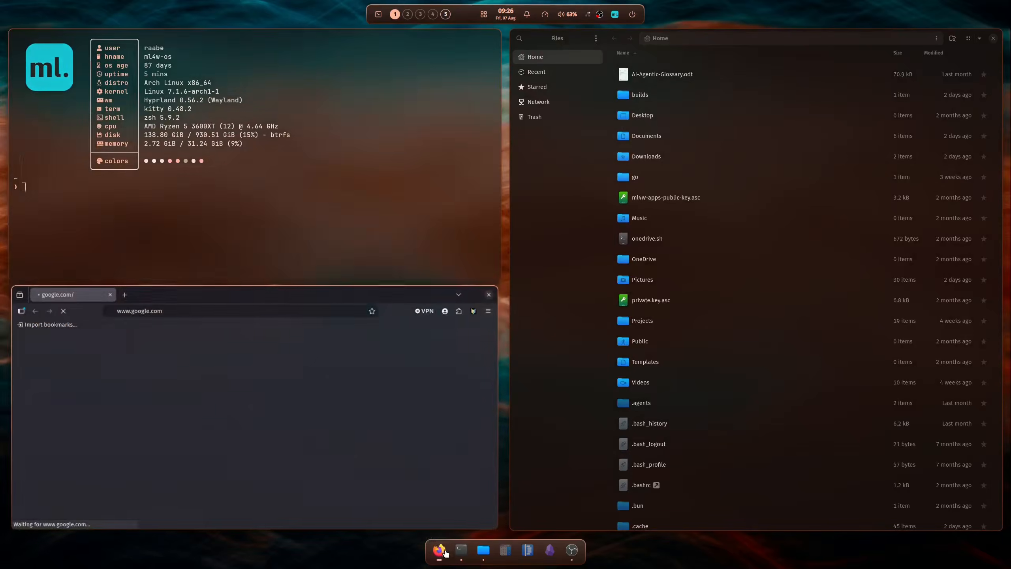
Find Chromium in the application launcher with "ch", start it, and pin it to the dock
key("super+ctrl+Return")
type("ch")
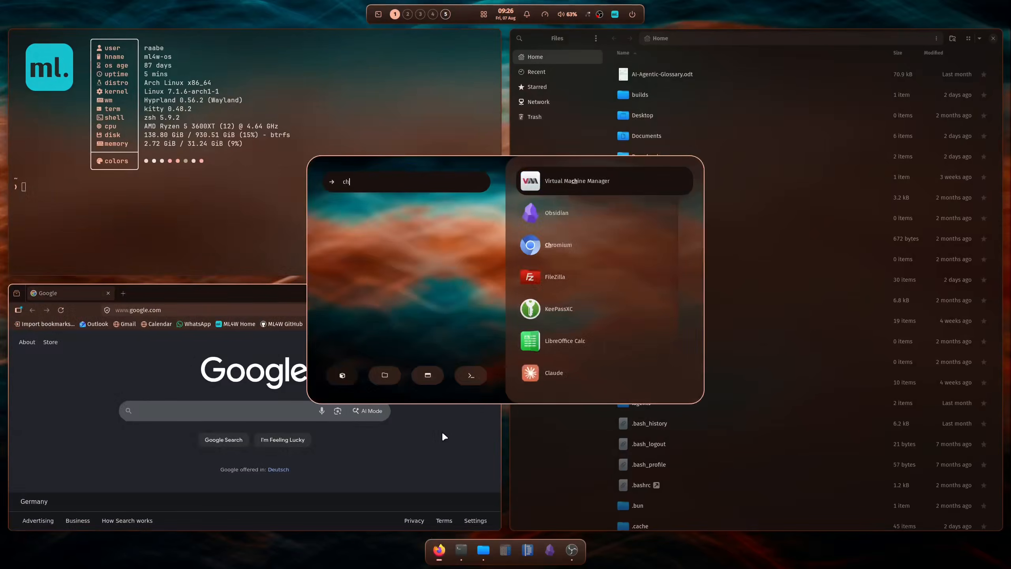
key("Down")
key("Down")
key("Return")
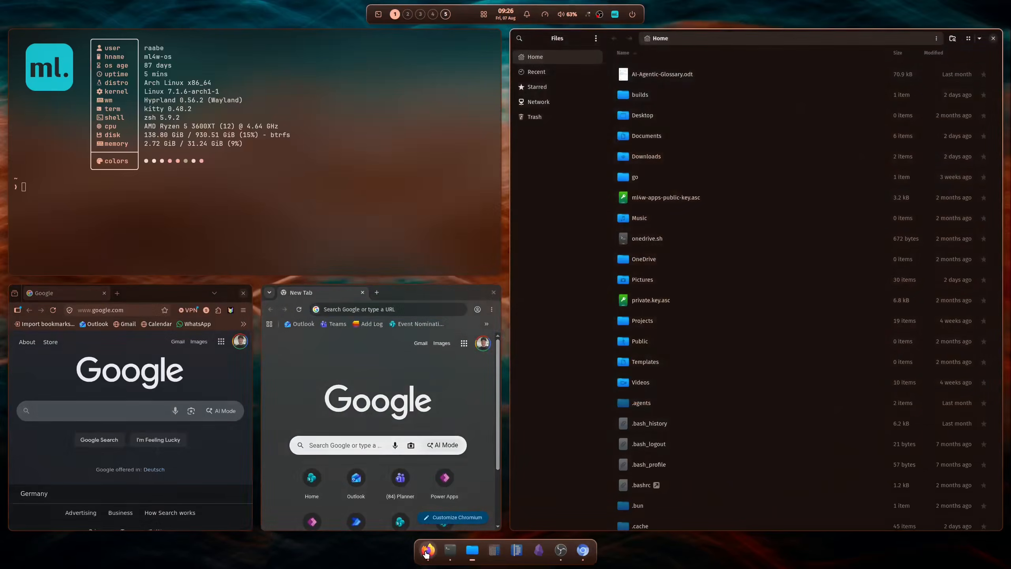
right_click(586, 556)
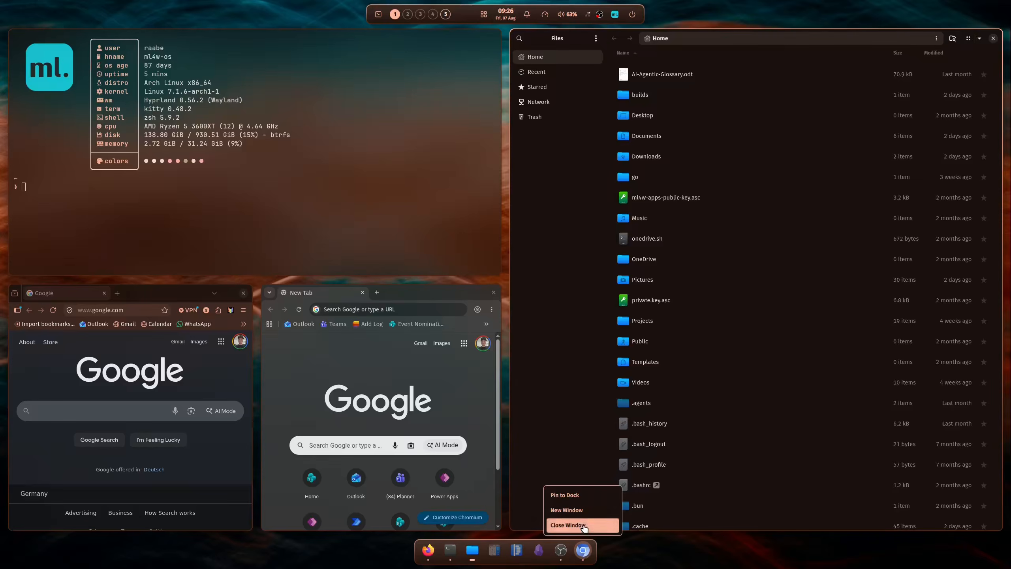
left_click(583, 499)
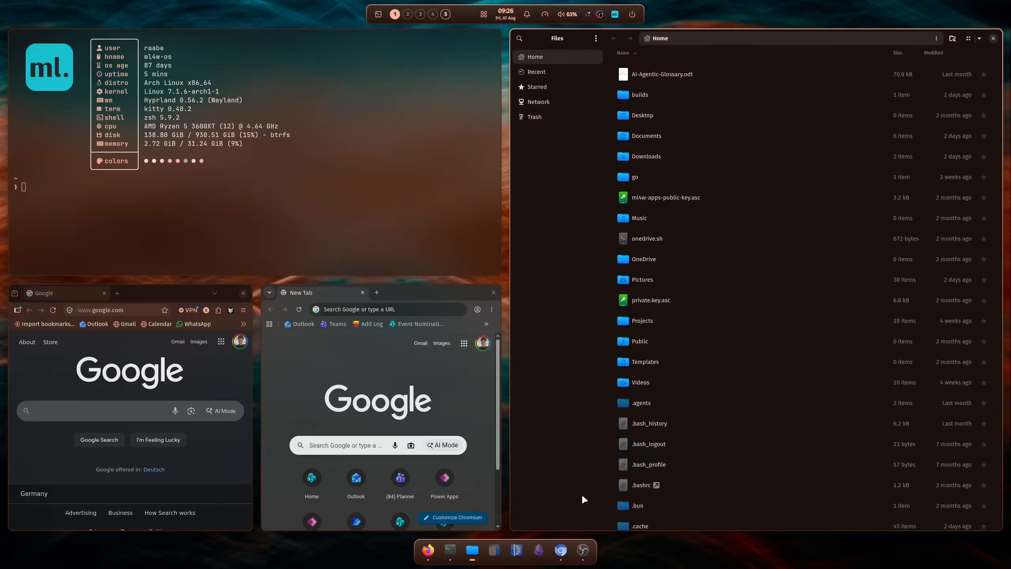
Close all open application windows, including Chromium, Firefox, the terminal and the file manager
key("super+q")
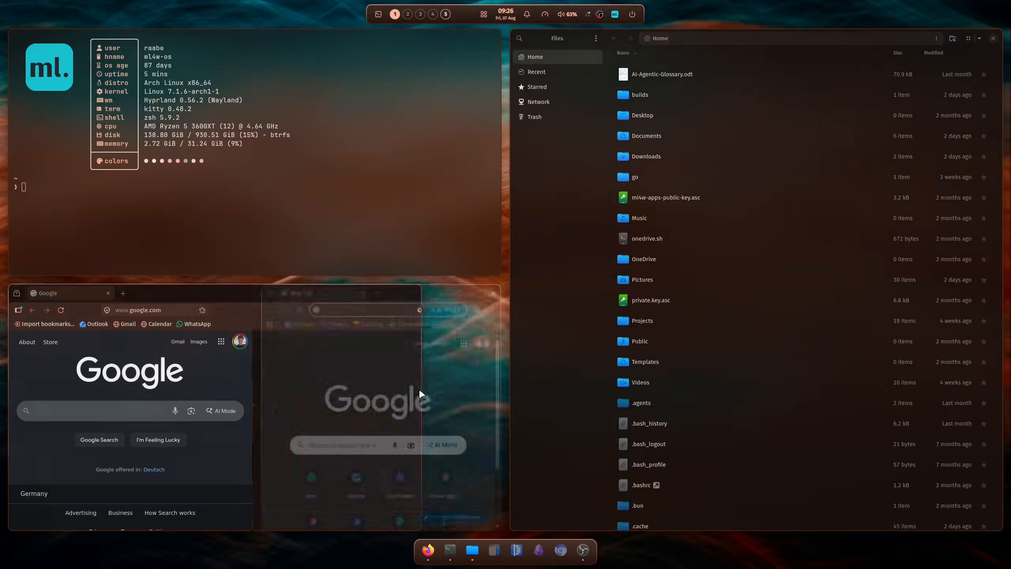
key("super+q")
key("super+q")
key("super+q")
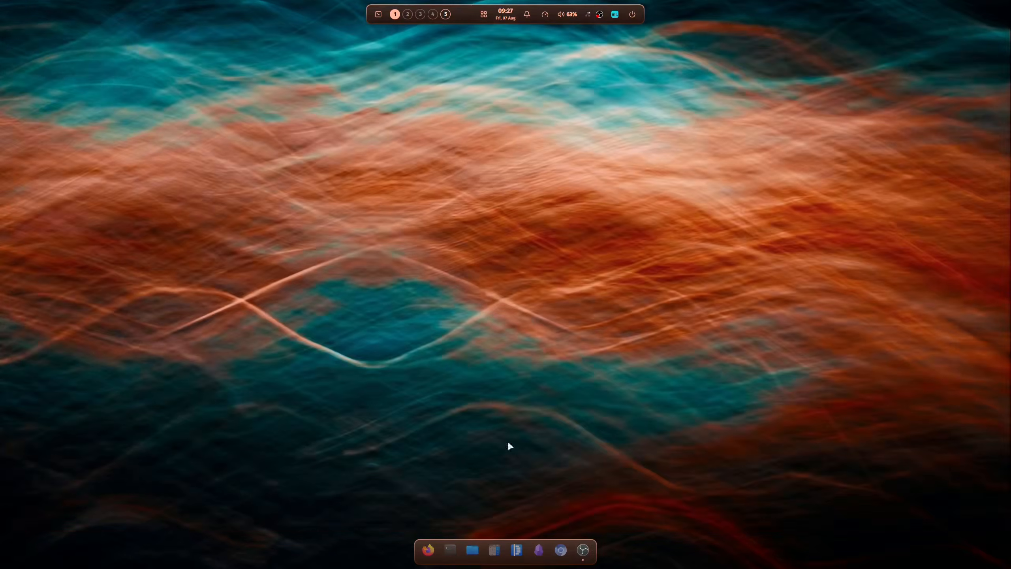
Test the pinned Chromium dock item by opening and closing its window and viewing its context options
left_click(560, 550)
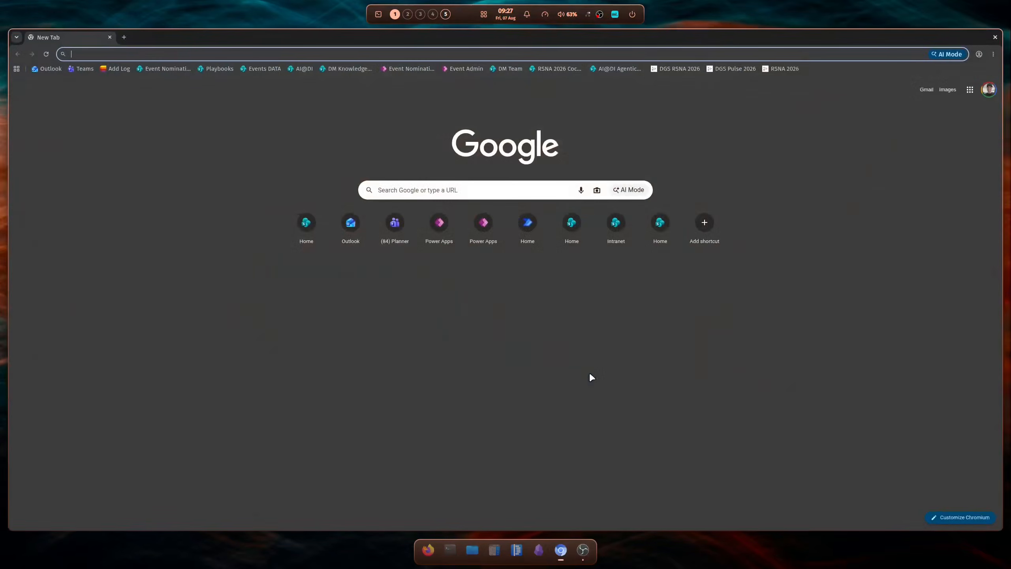
key("super+q")
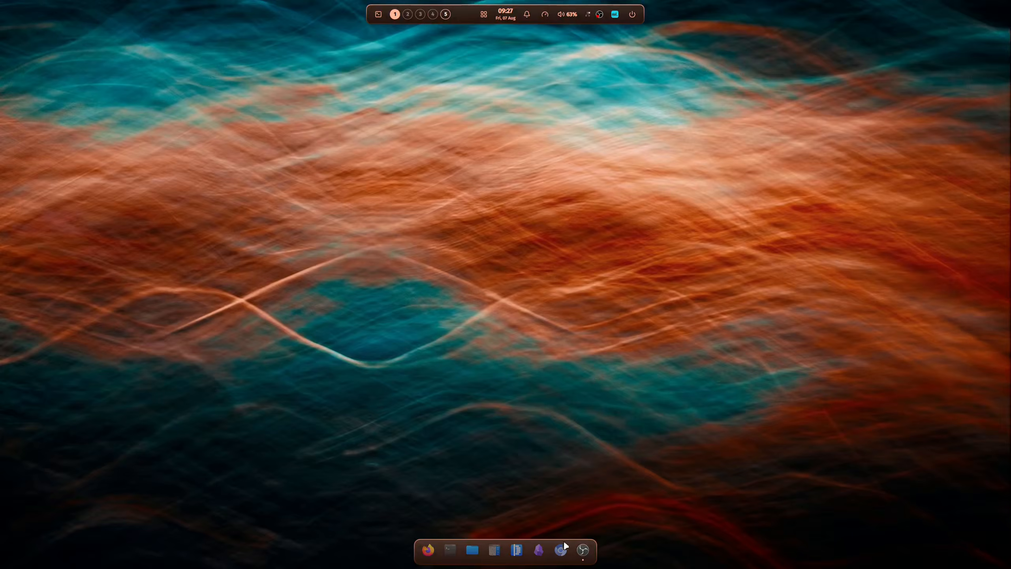
right_click(561, 554)
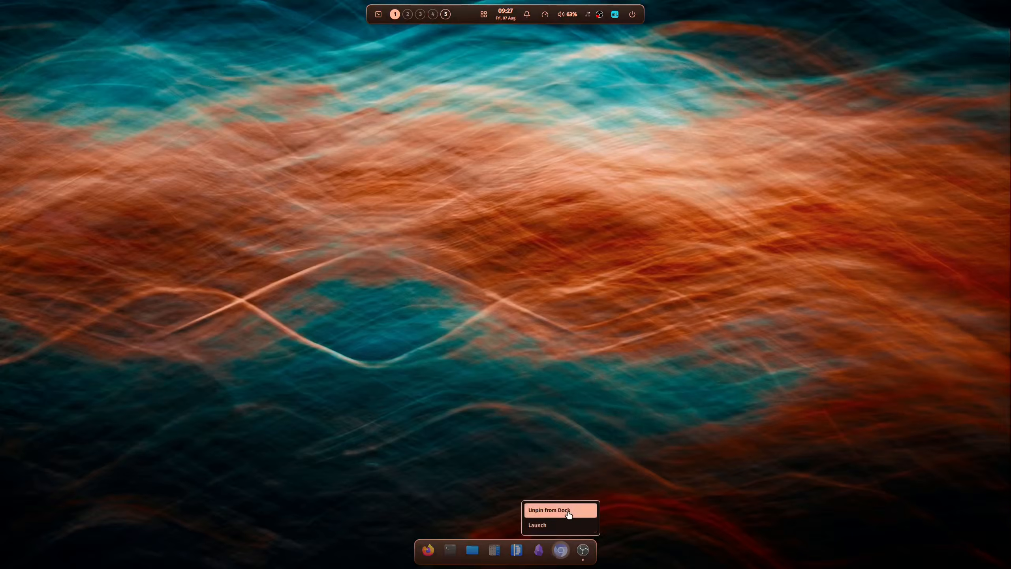
left_click(561, 526)
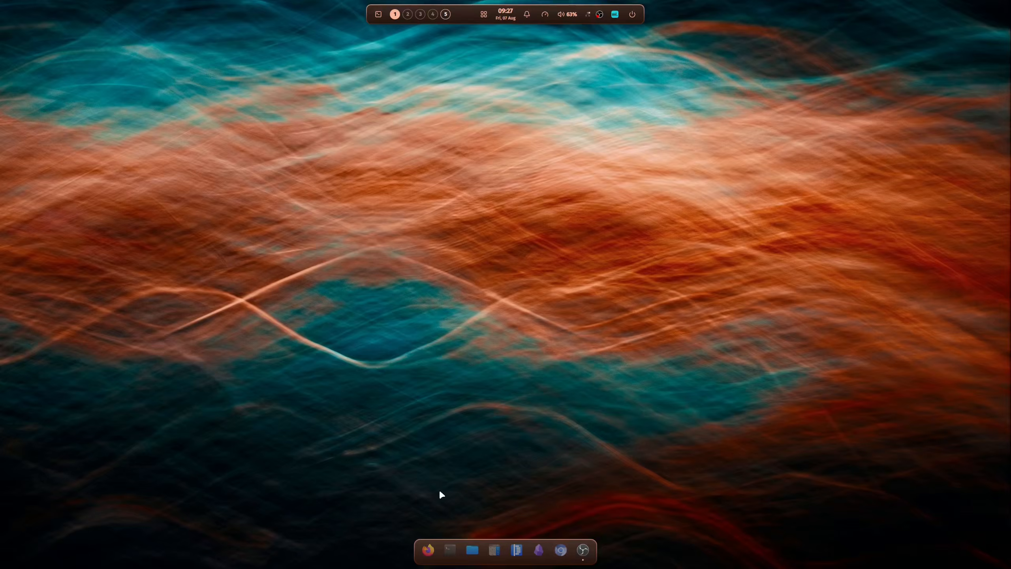
Open Firefox from the dock, add a second window through its dock options, and close both windows
left_click(428, 550)
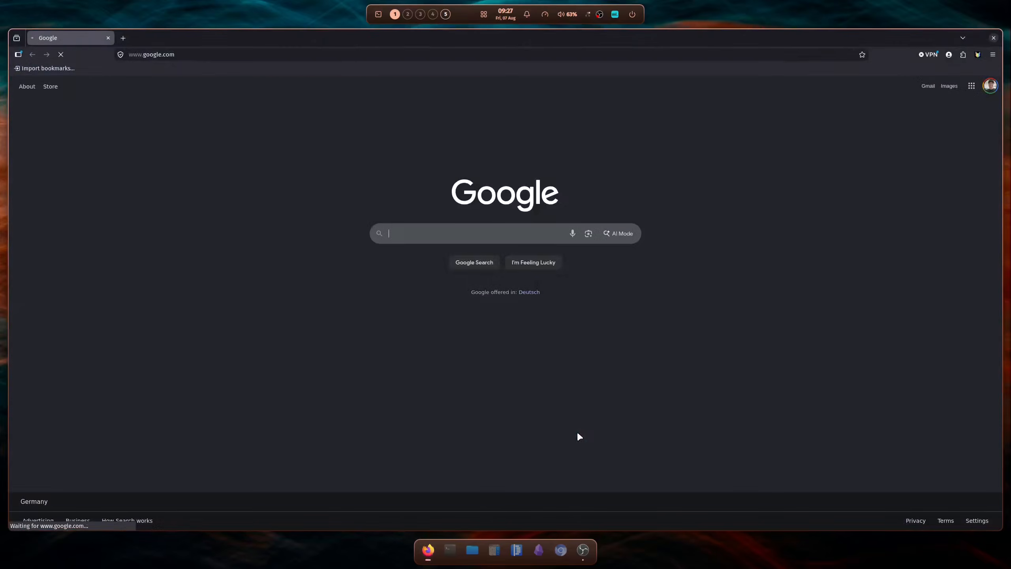
right_click(429, 549)
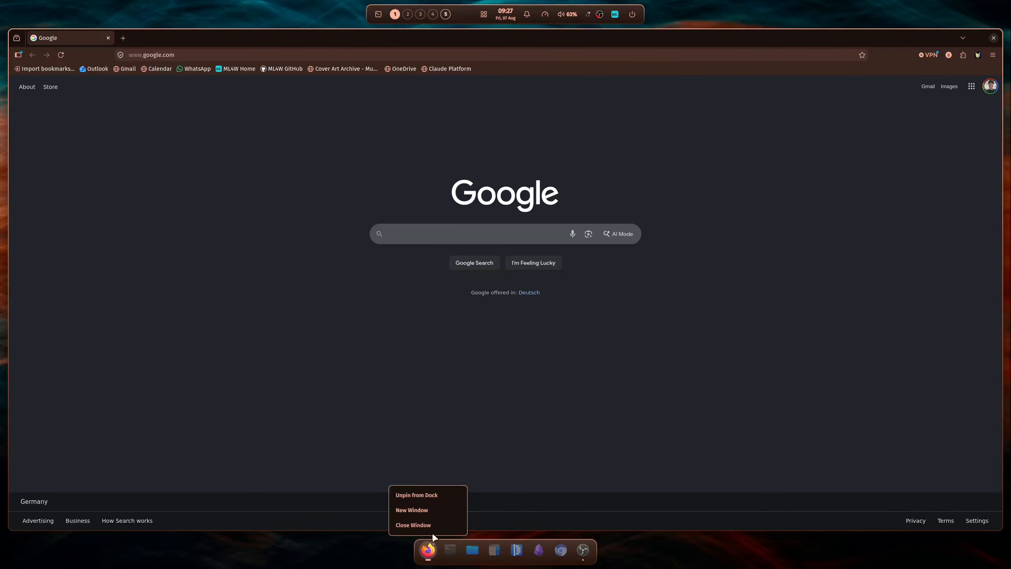
left_click(434, 511)
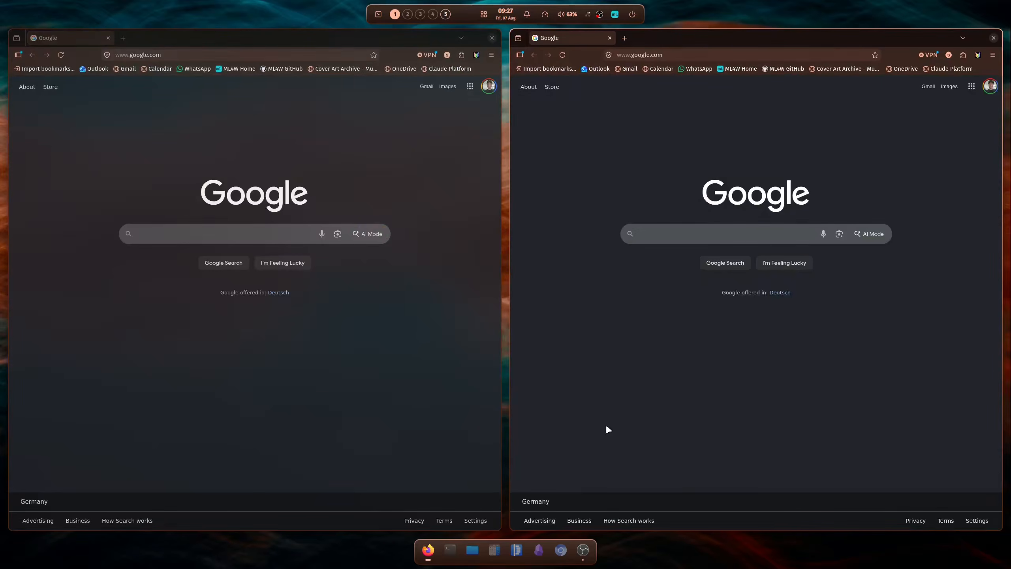
key("super+q")
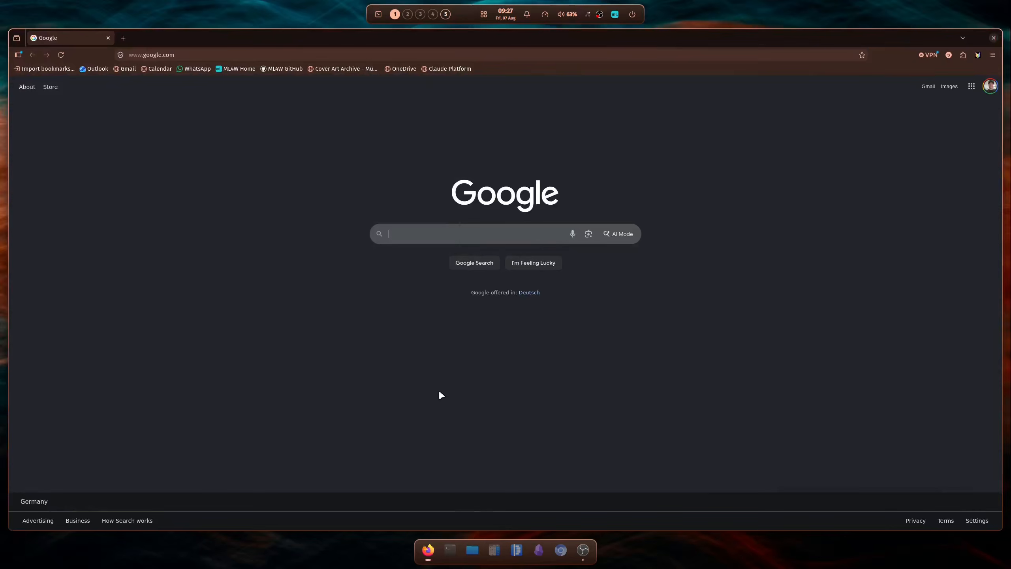
key("super+q")
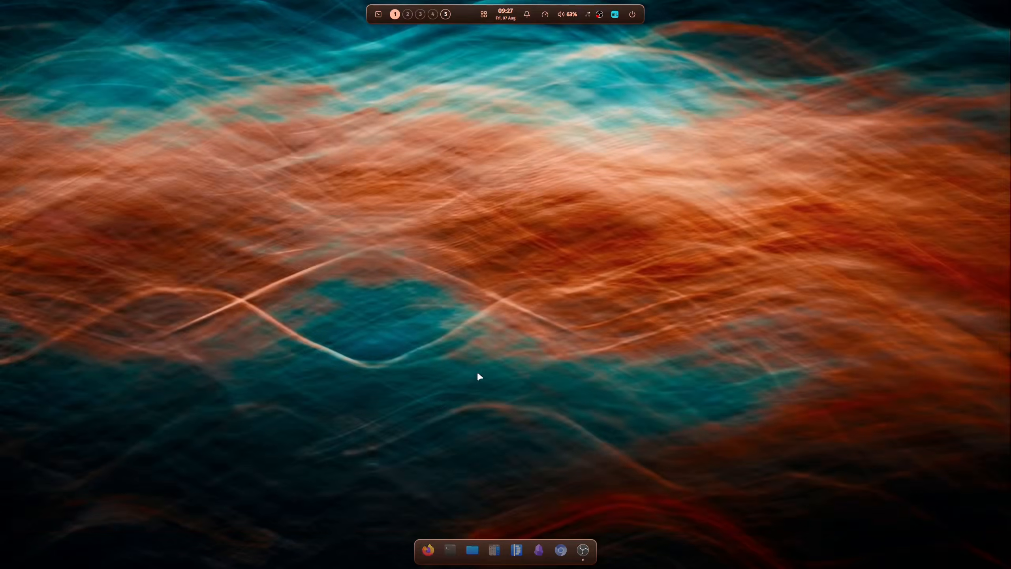
Switch the dock off and on twice in the sidebar, leave it enabled, and close the sidebar
left_click(615, 15)
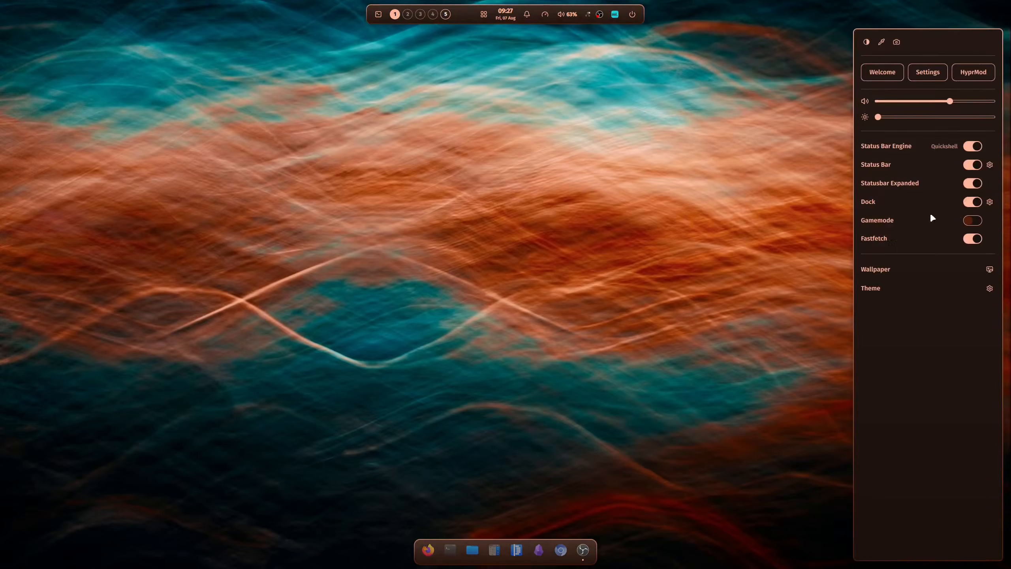
left_click(973, 202)
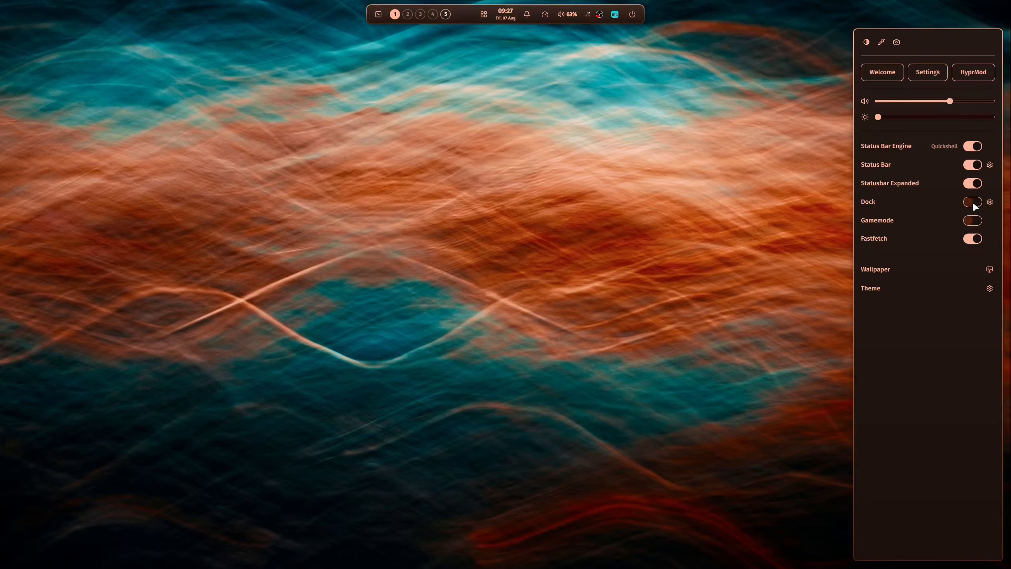
left_click(973, 202)
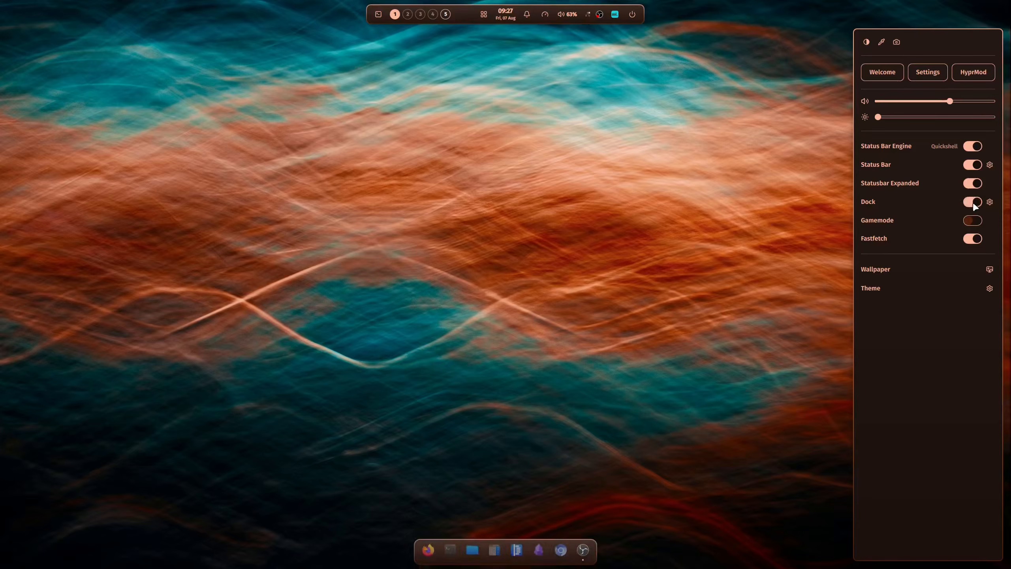
left_click(973, 202)
left_click(973, 203)
left_click(686, 272)
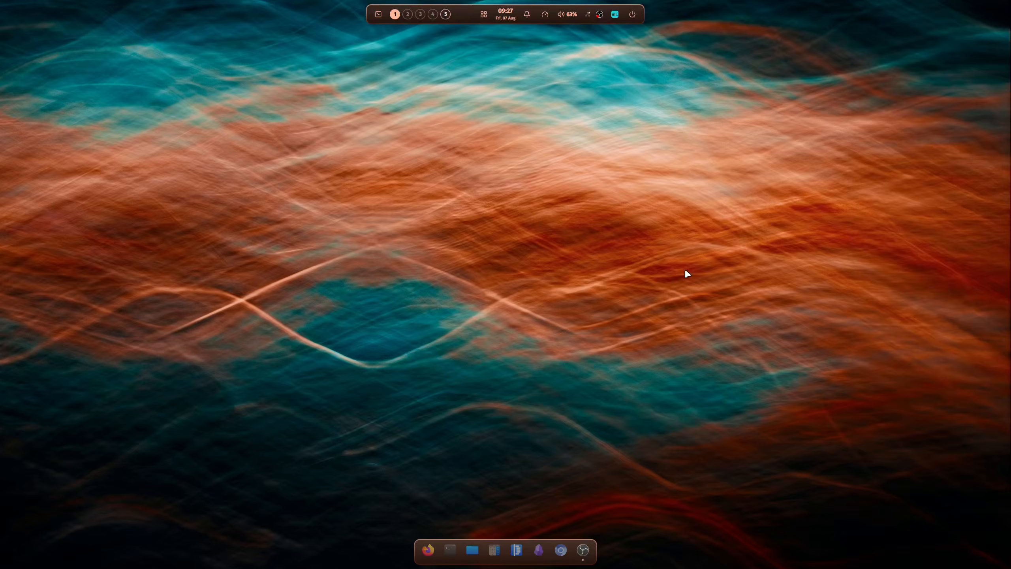
Set strata-looping.jpg as the desktop wallpaper and close the wallpaper picker
key("ctrl+super+w")
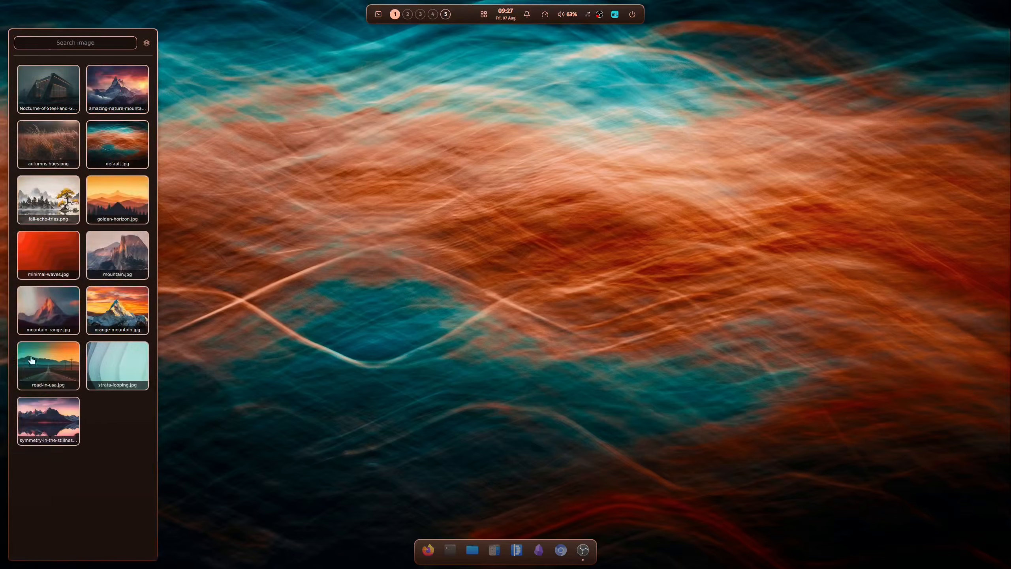
left_click(120, 371)
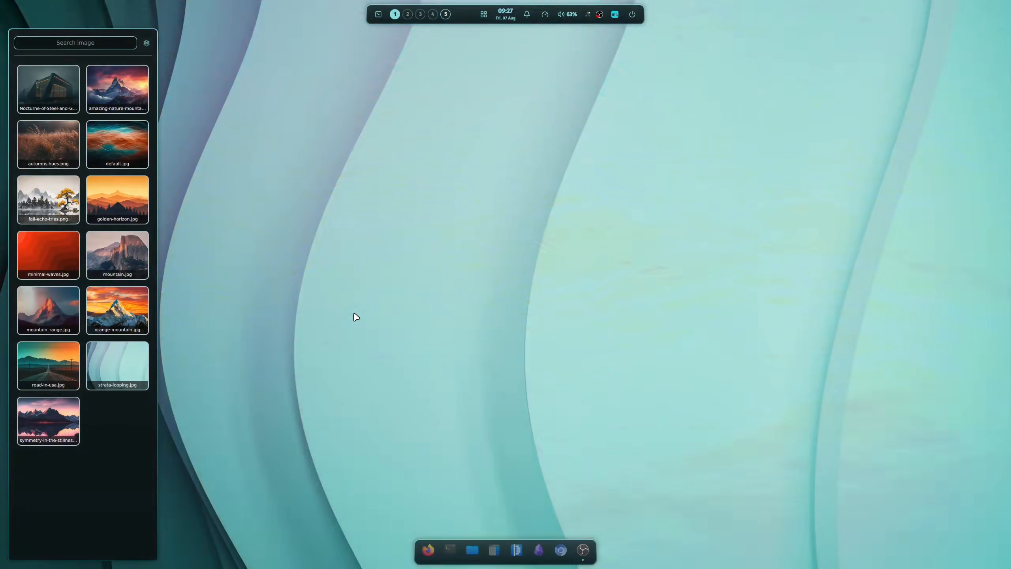
key("Escape")
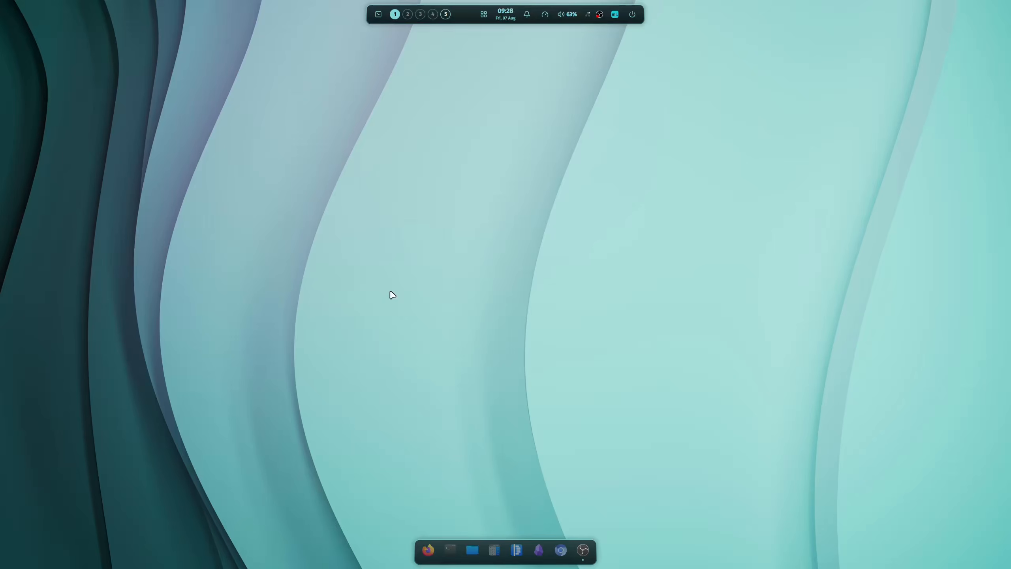
Change the desktop wallpaper to golden-horizon.jpg and close the wallpaper picker
key("ctrl+super+w")
left_click(113, 199)
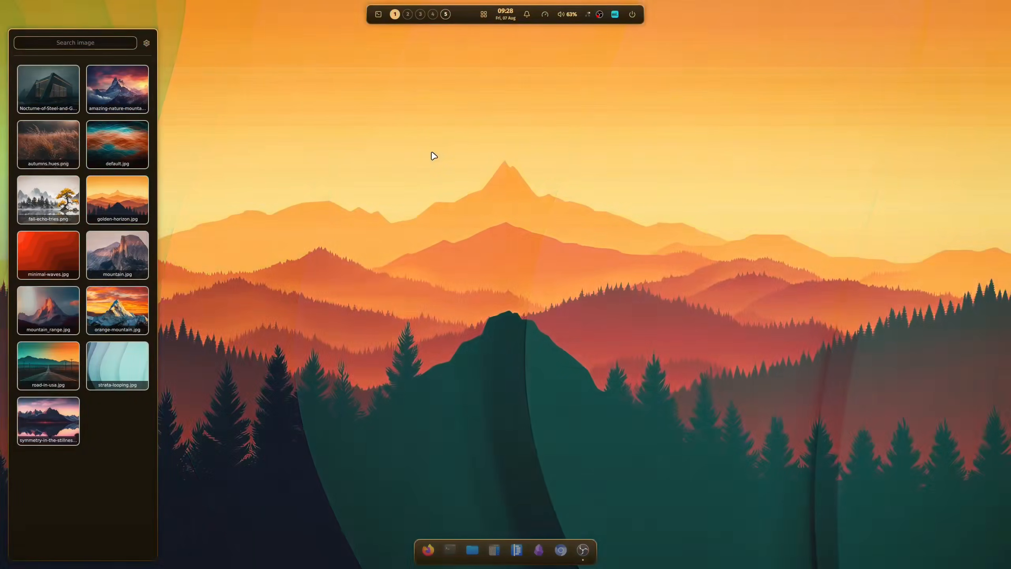
key("Escape")
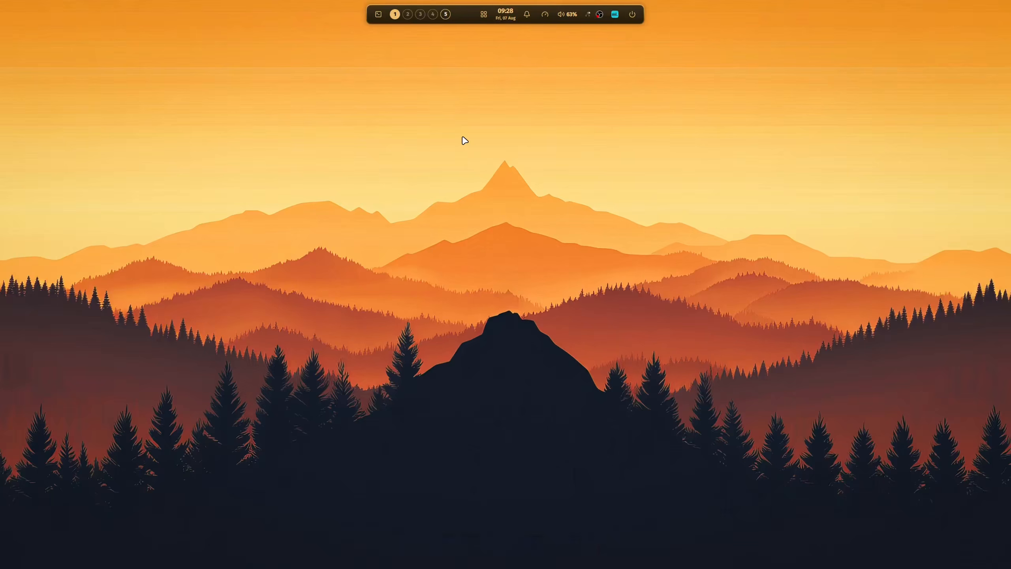
Toggle the dock's visibility, and hide both the status bar and the dock
key("ctrl+super+d")
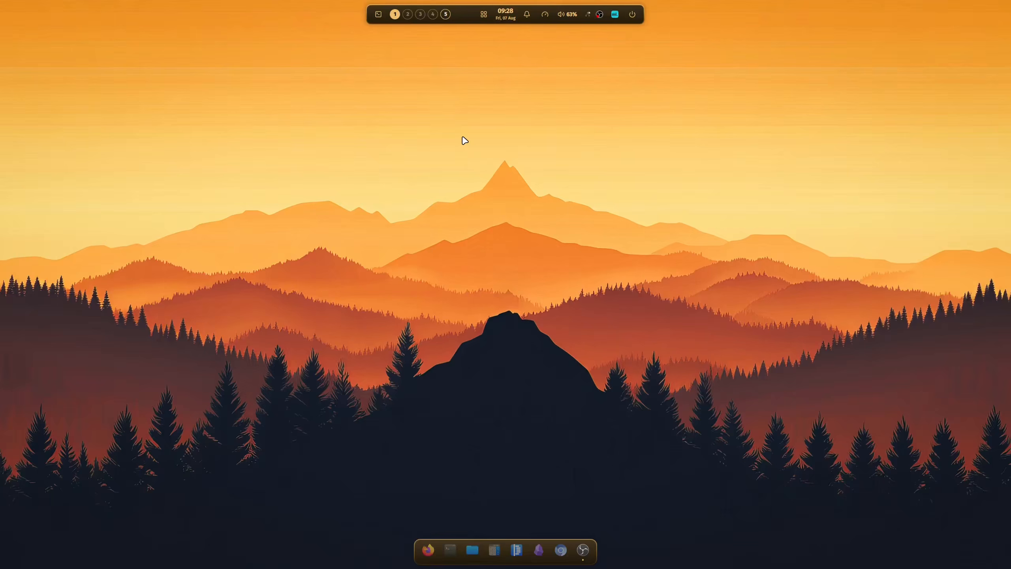
key("ctrl+super+b")
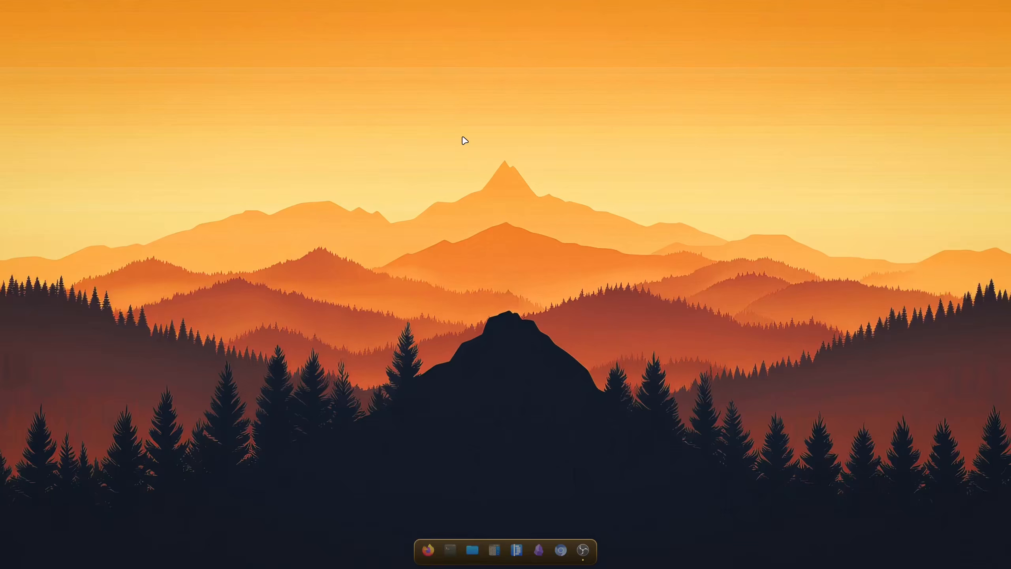
key("ctrl+super+d")
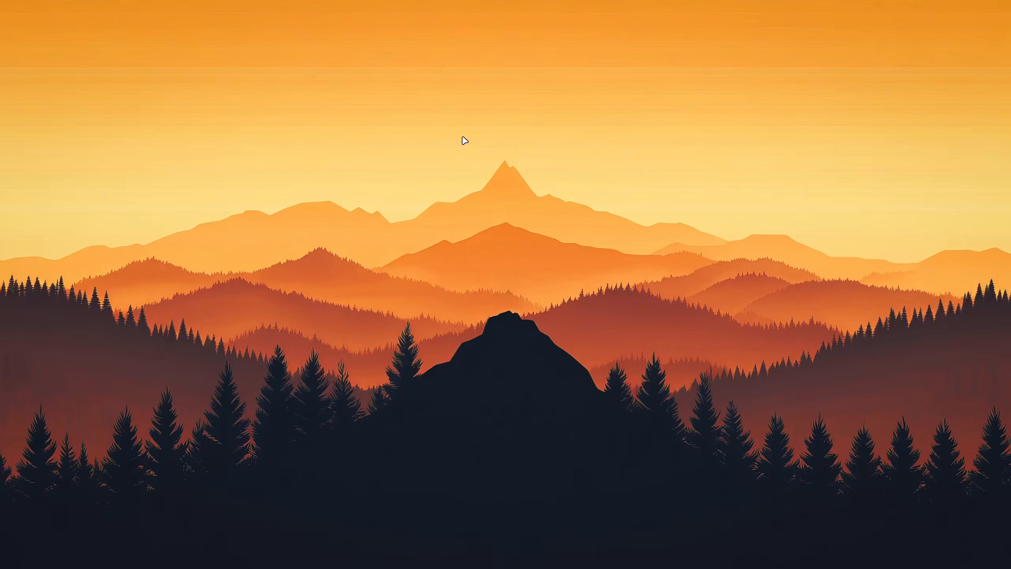
Open two terminal windows side by side and switch the desktop to a random wallpaper
key("super+Return")
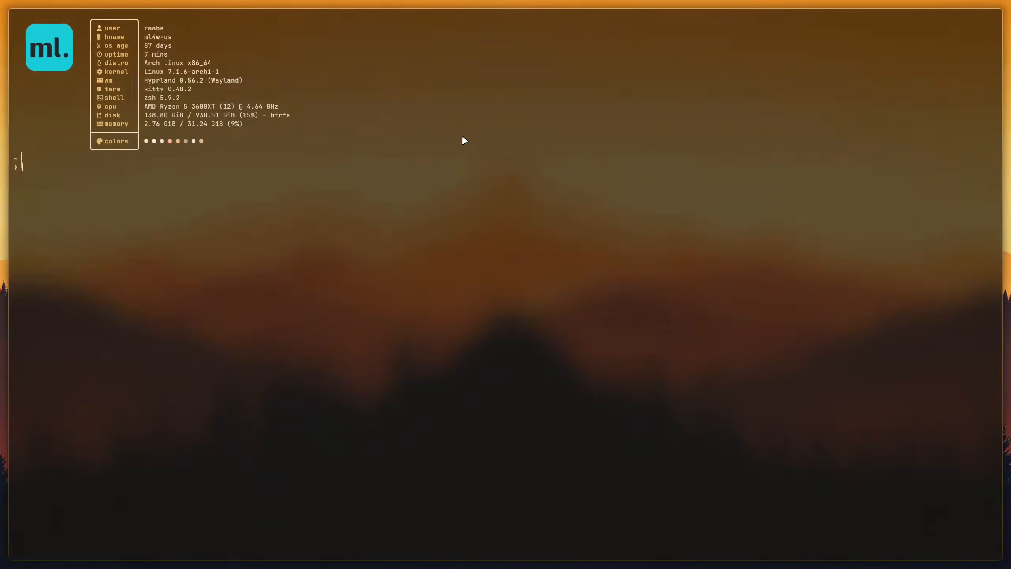
key("super+Return")
key("super+shift+w")
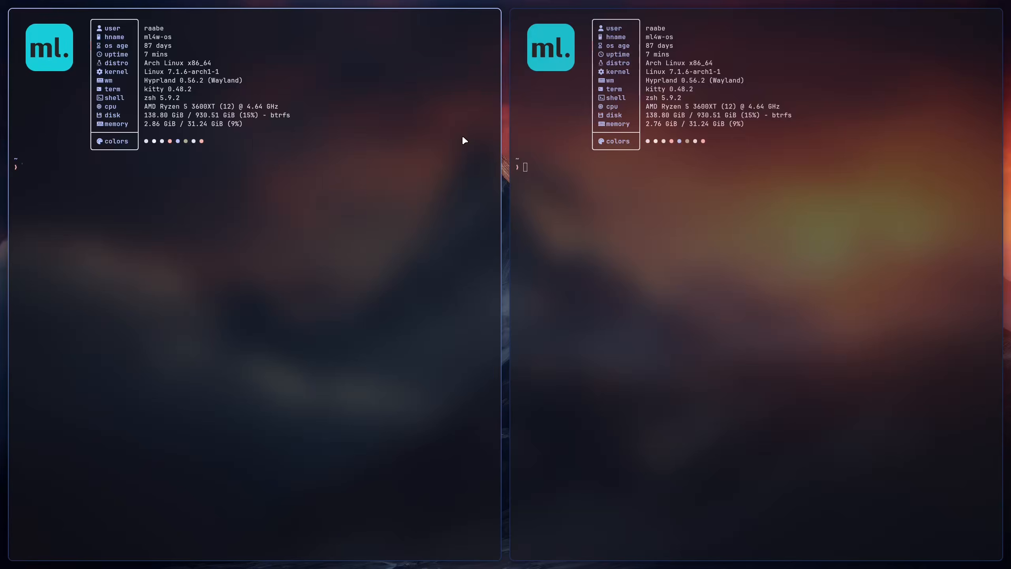
Show the status bar and dock again, and open Firefox from the dock
key("super+ctrl+b")
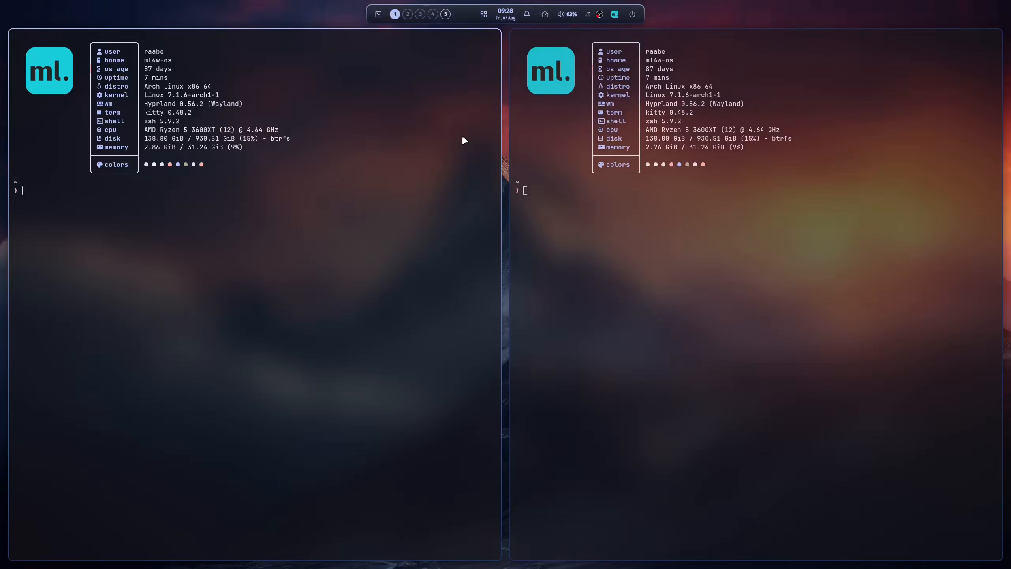
key("super+ctrl+d")
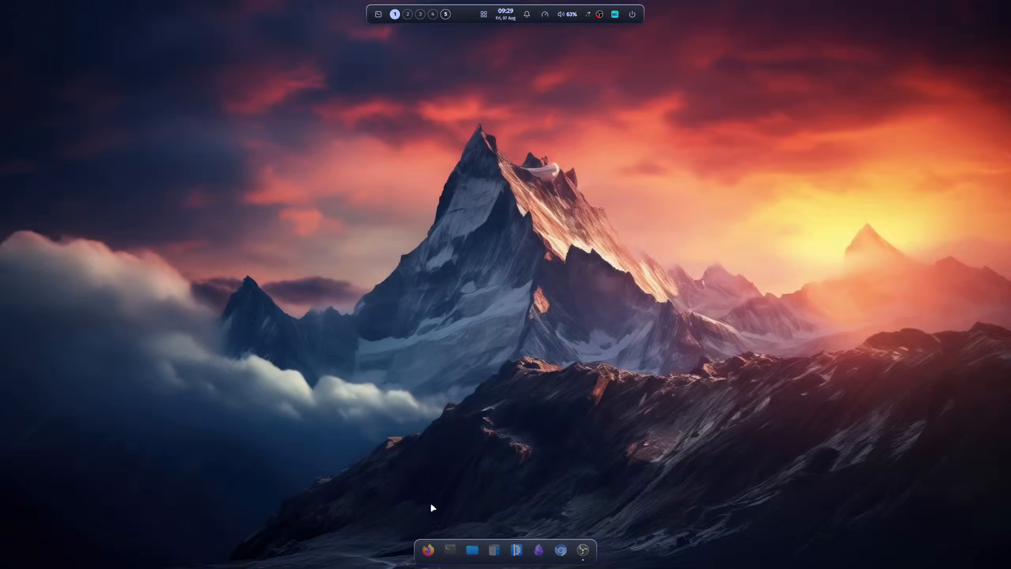
left_click(428, 550)
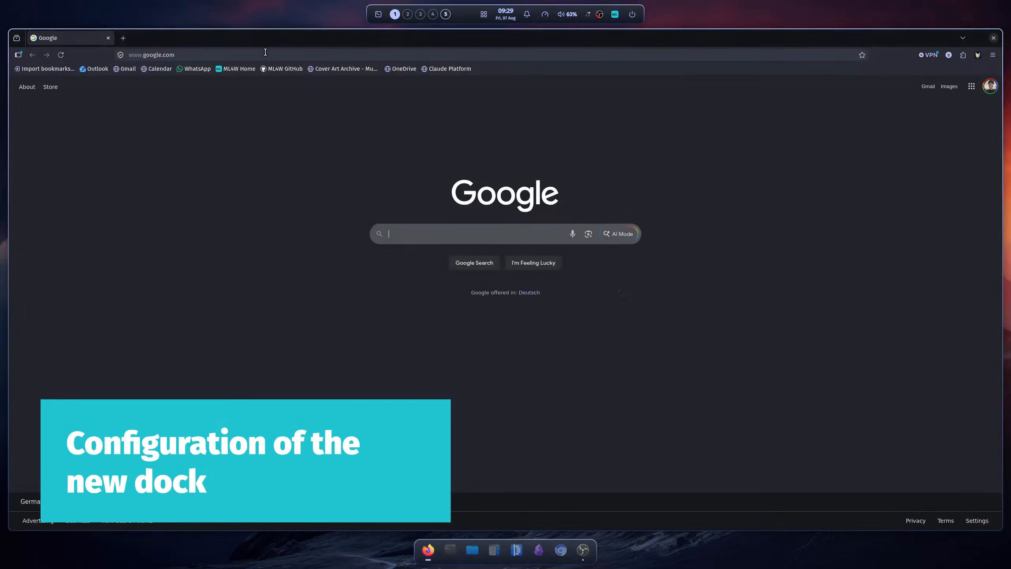
Open the website ml4w.com/os in the browser
key("ctrl+l")
type("d")
key("BackSpace")
key("BackSpace")
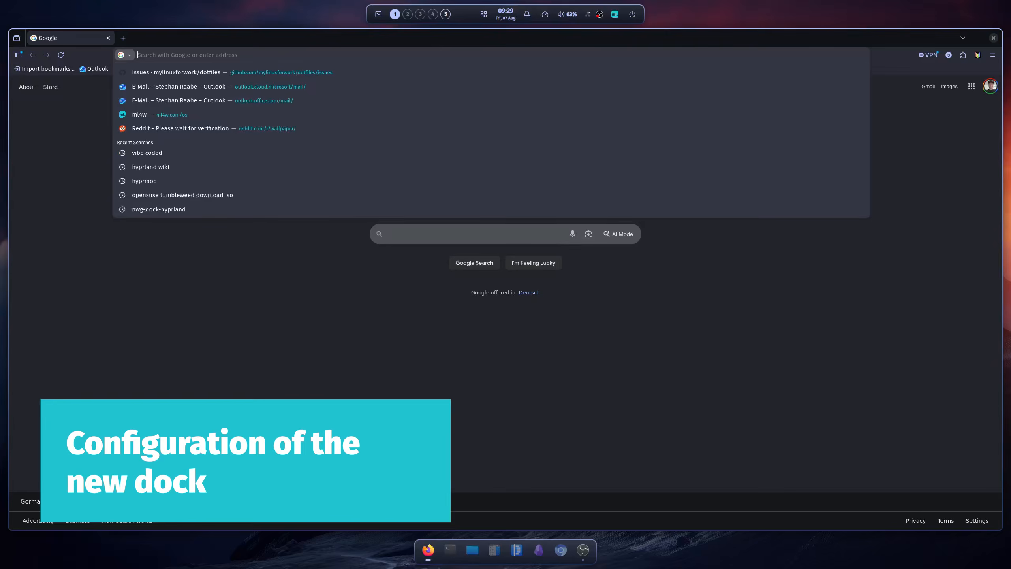
type("ml4w.com/")
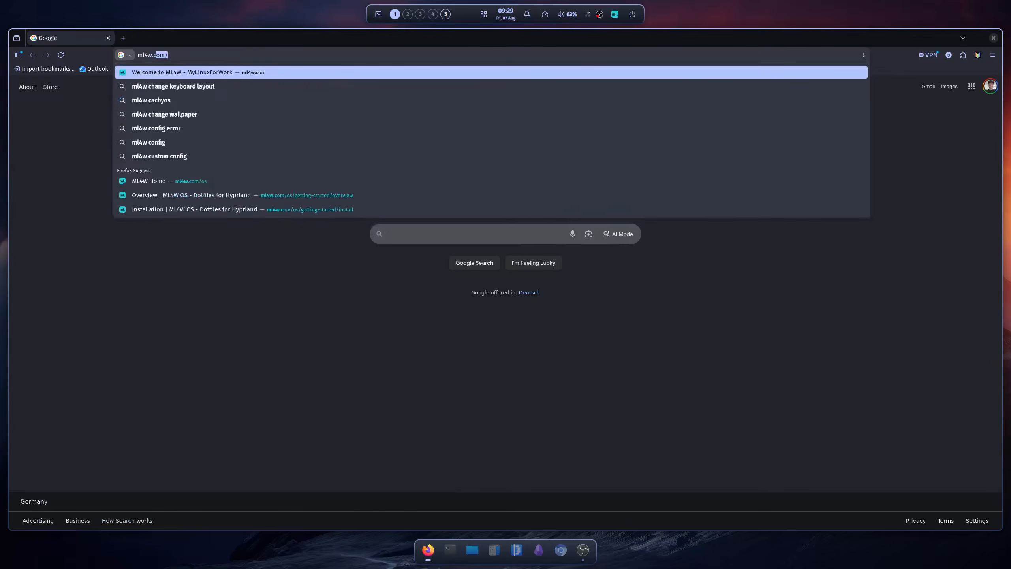
type("os")
key("Return")
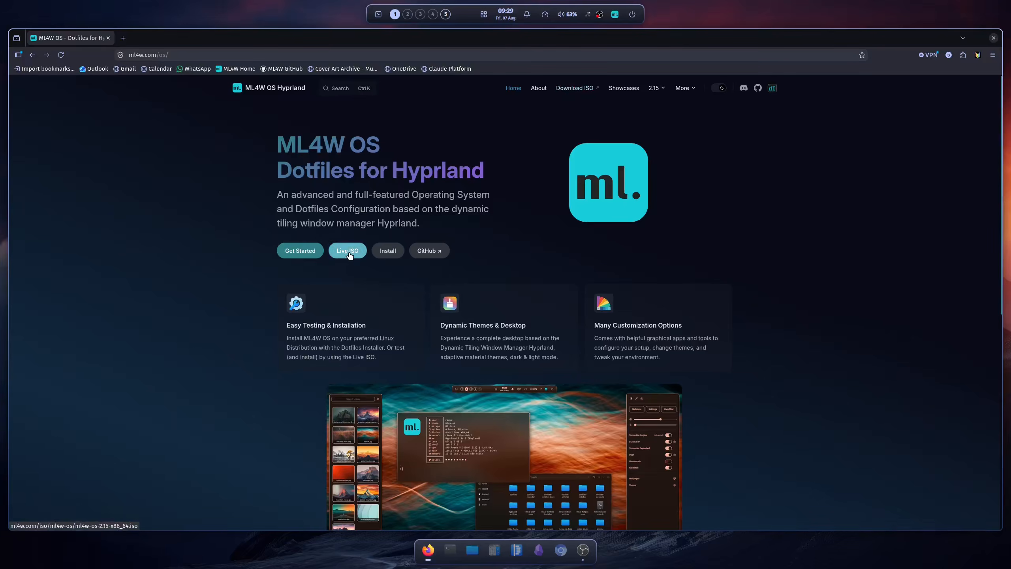
Open the Get Started documentation and review the Live ISO and virtual machine sections of its Installation page
scroll(492, 238, "down", 3)
scroll(492, 239, "up", 3)
left_click(300, 250)
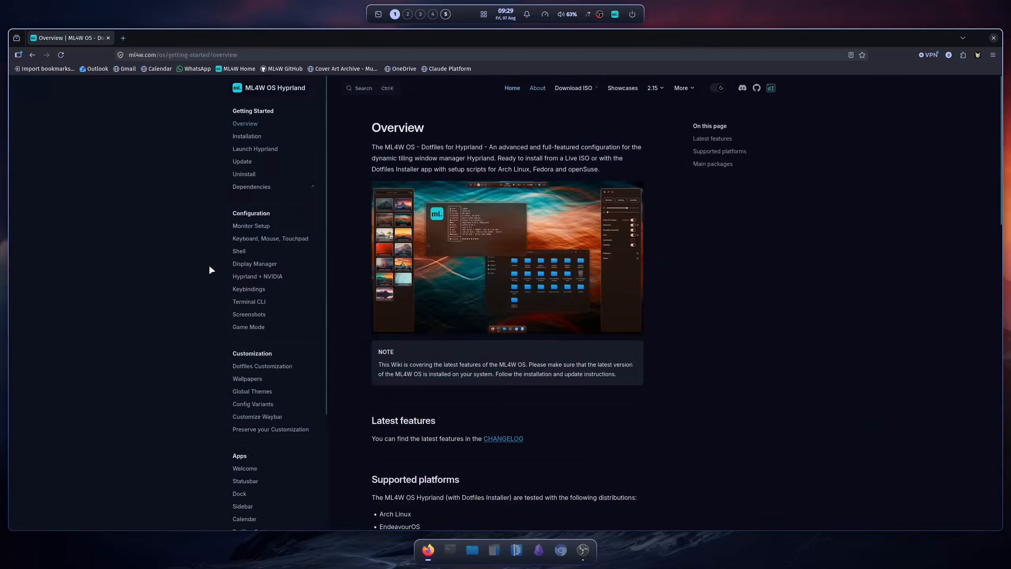
left_click(249, 137)
scroll(596, 255, "down", 3)
scroll(595, 255, "down", 10)
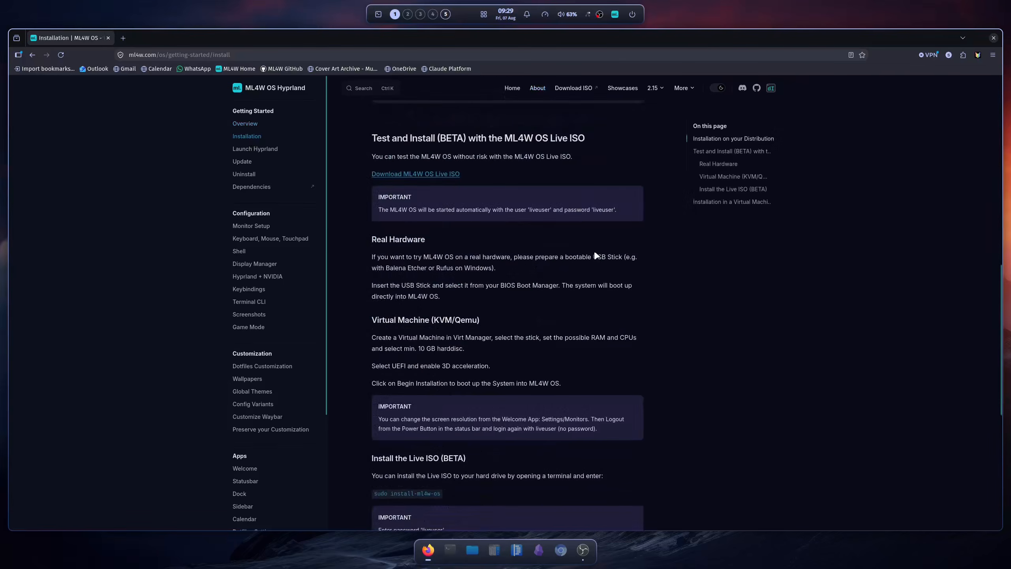
scroll(484, 186, "up", 1)
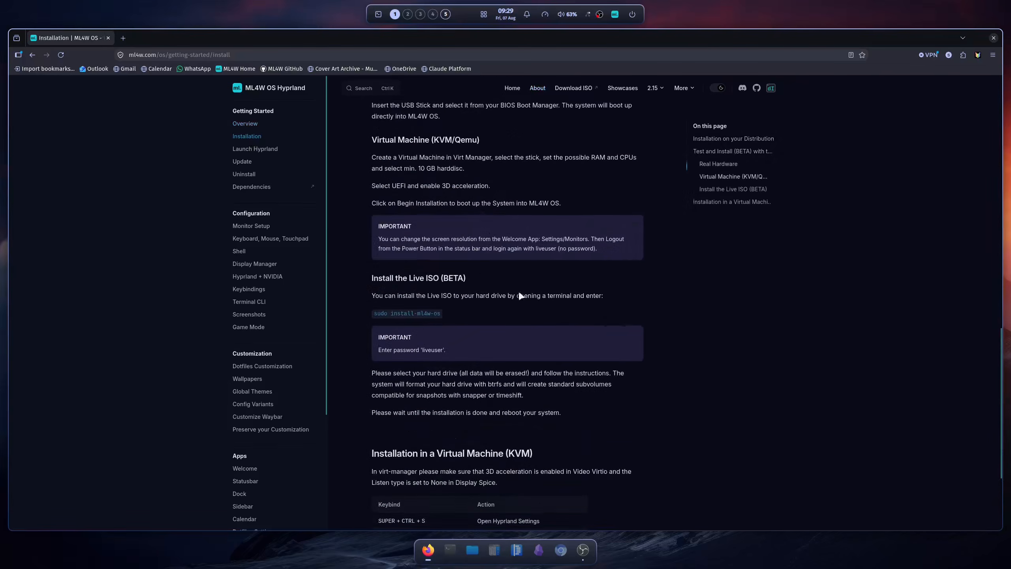
scroll(560, 335, "up", 5)
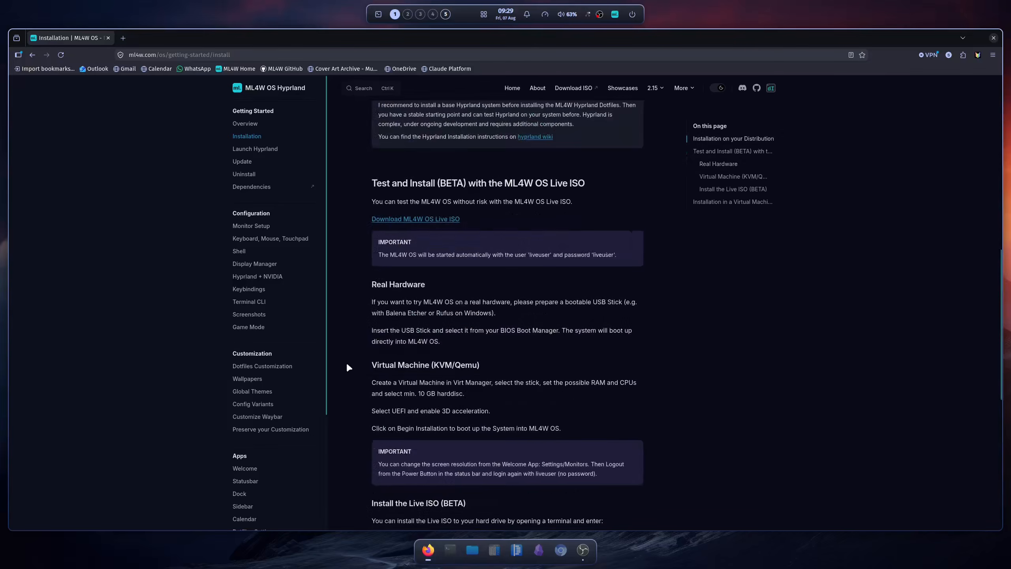
Open the Dock page of the documentation and examine its Configuration section with the example JSON options
scroll(261, 353, "down", 3)
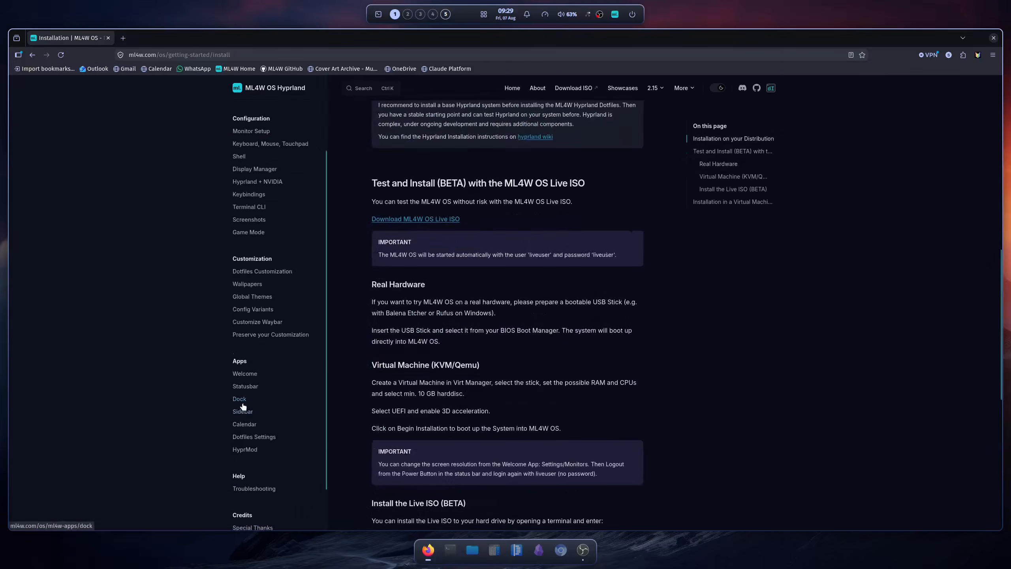
left_click(240, 398)
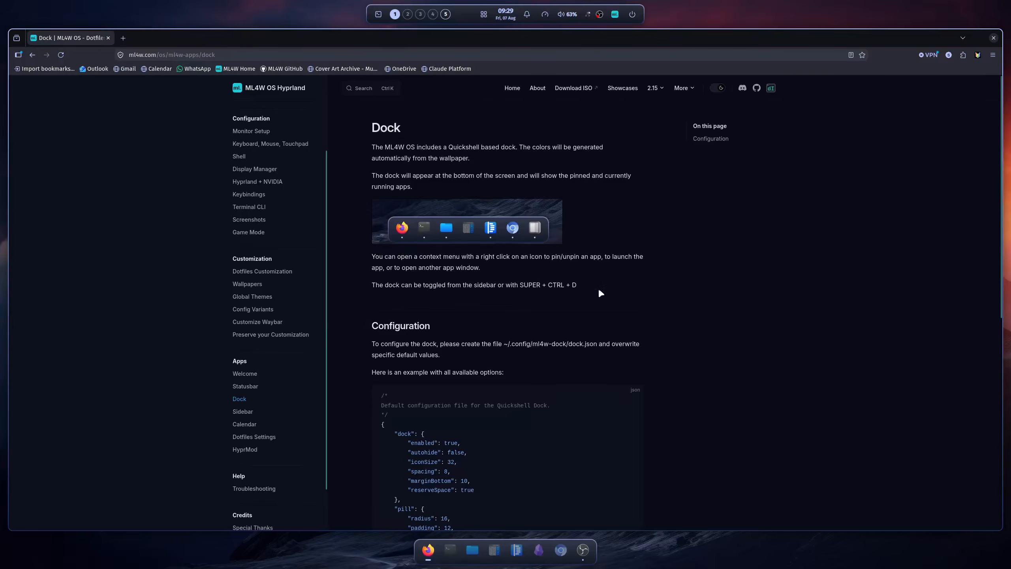
scroll(577, 305, "down", 6)
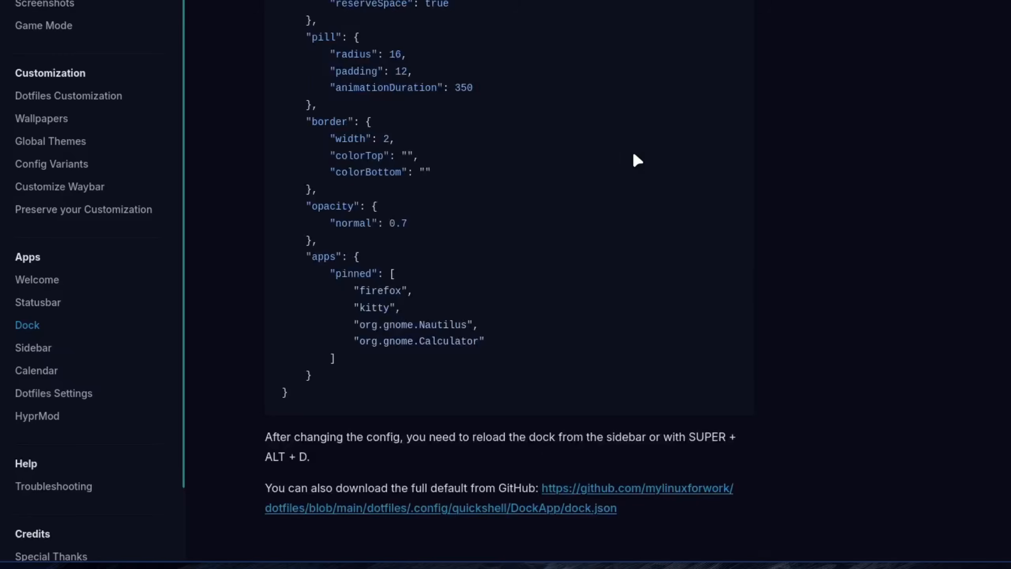
scroll(637, 160, "up", 6)
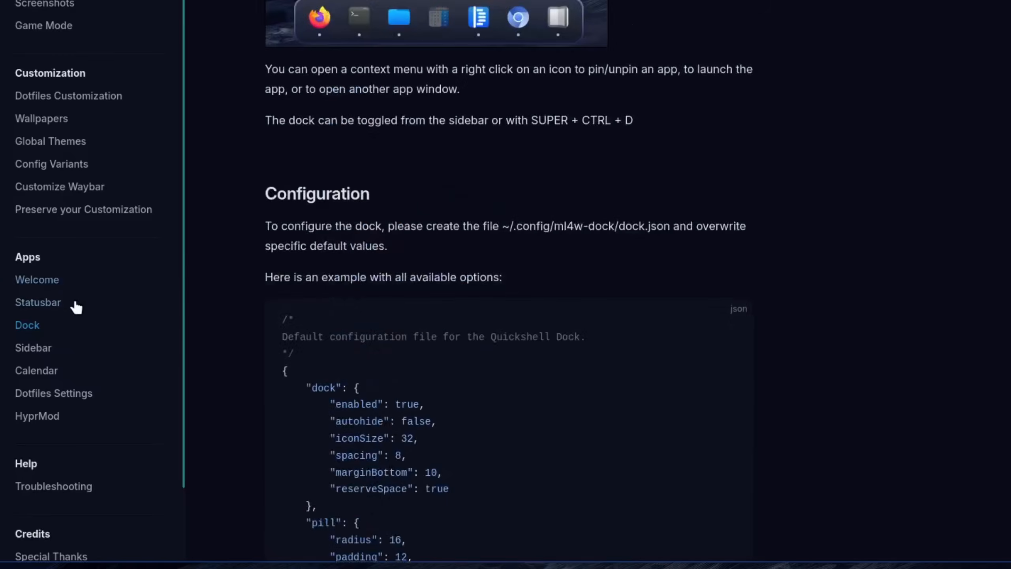
scroll(506, 201, "down", 4)
scroll(506, 189, "down", 4)
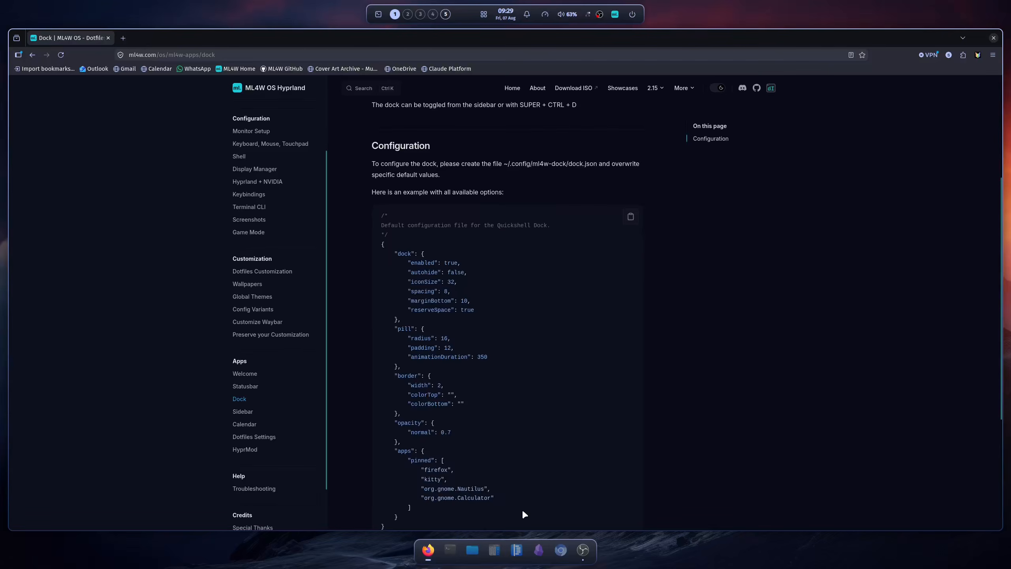
Launch Files from the dock and go to the ml4w-dock folder inside .config in the home directory
left_click(473, 551)
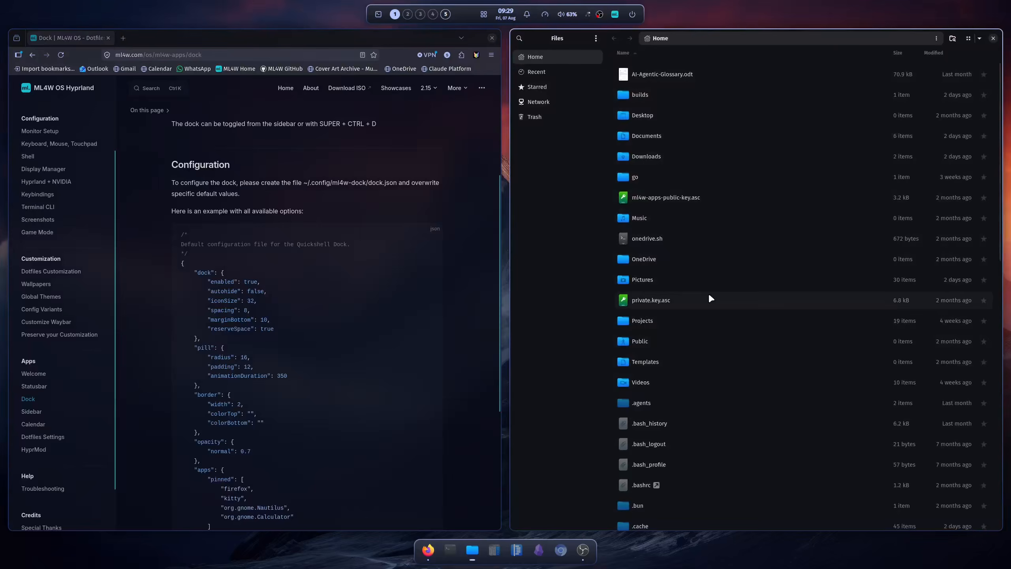
type(".config")
key("Return")
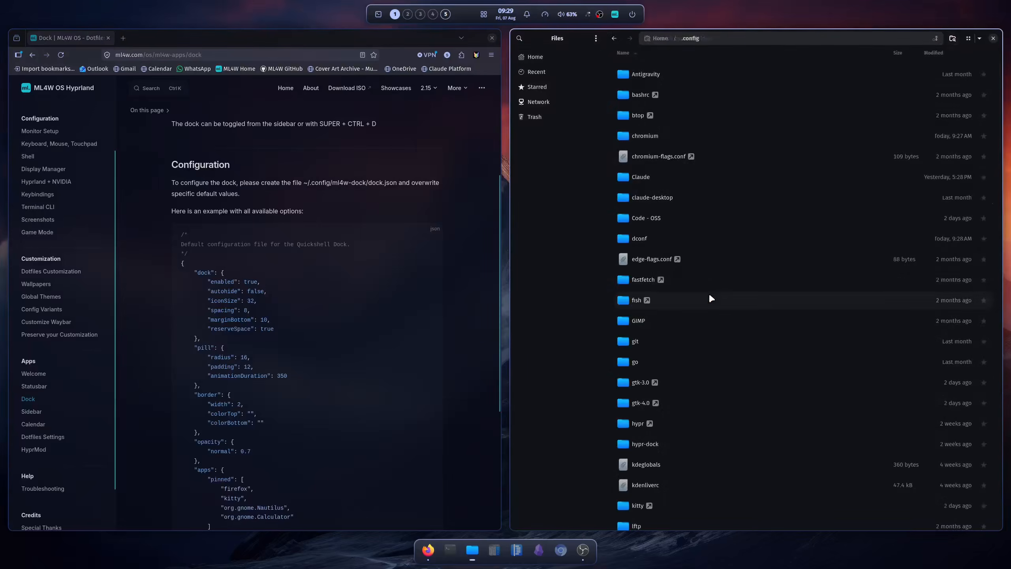
scroll(710, 296, "down", 5)
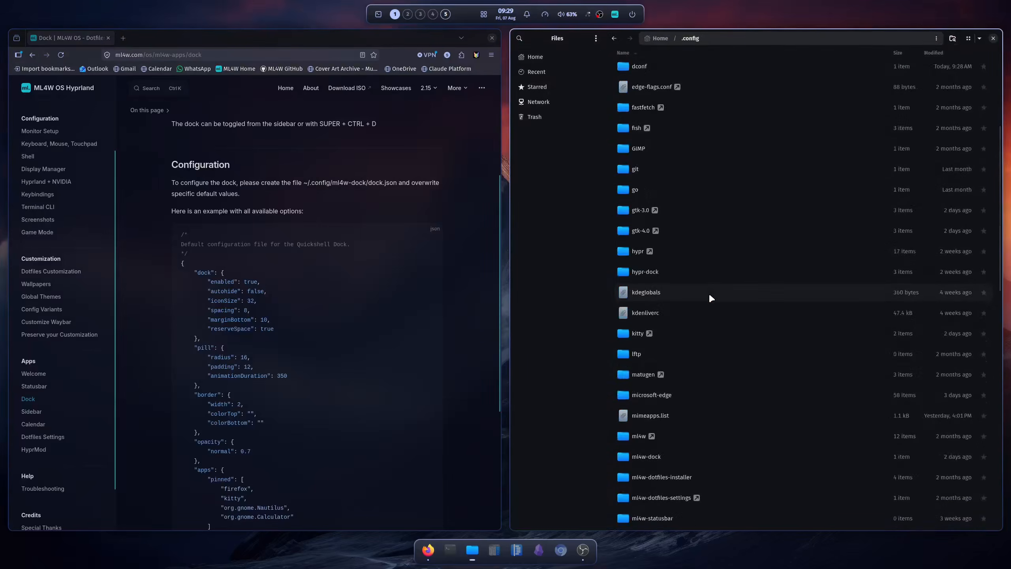
double_click(656, 460)
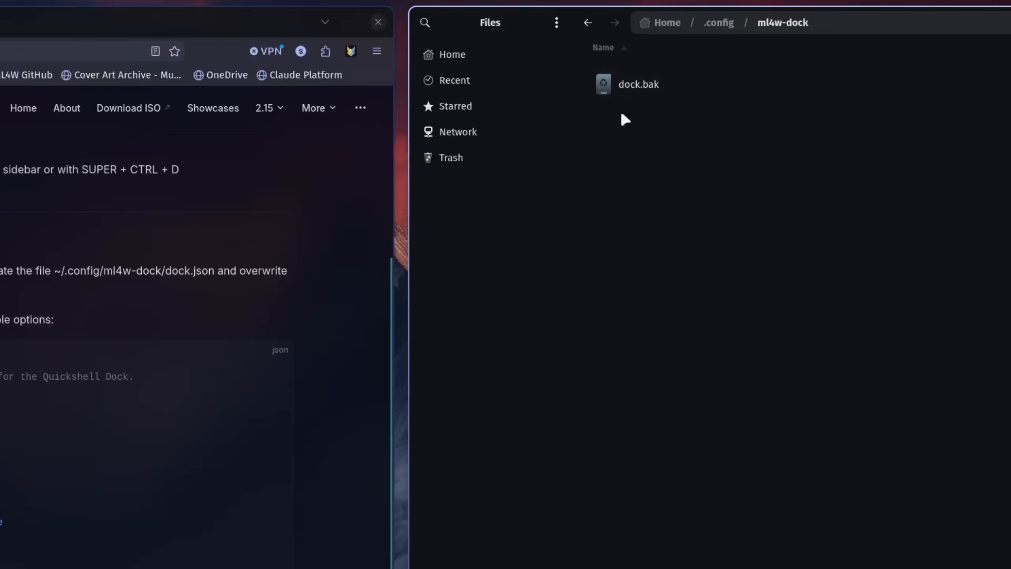
Rename dock.bak to dock.json, and reload the dock from the sidebar
right_click(645, 84)
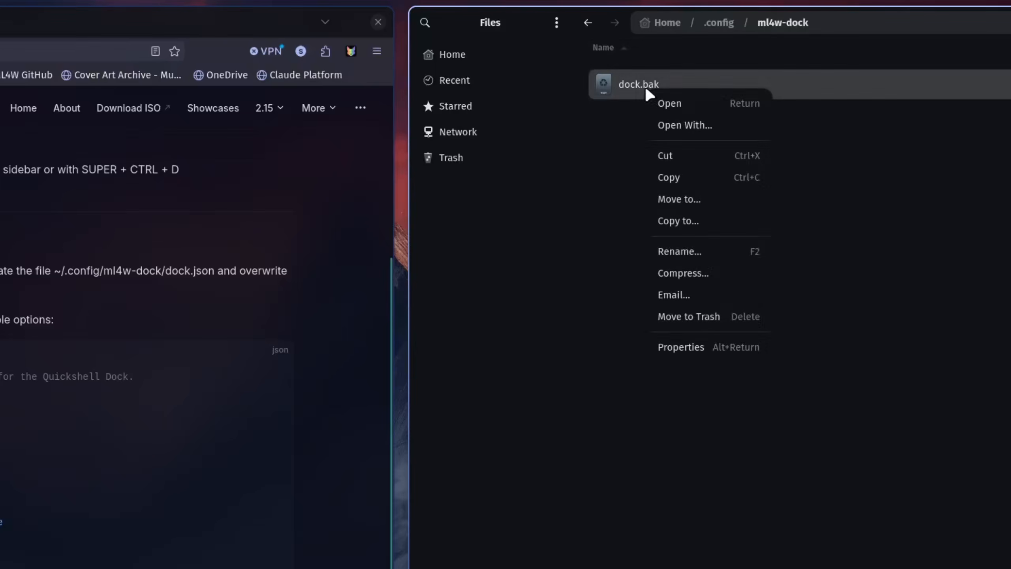
left_click(707, 251)
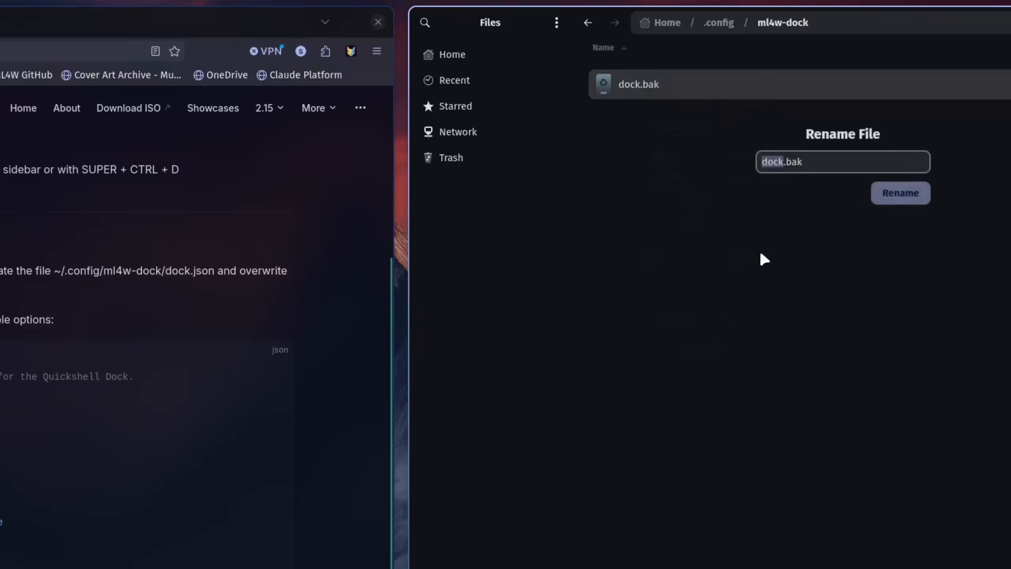
key("Right")
key("Right")
key("shift+End")
type("json")
key("Return")
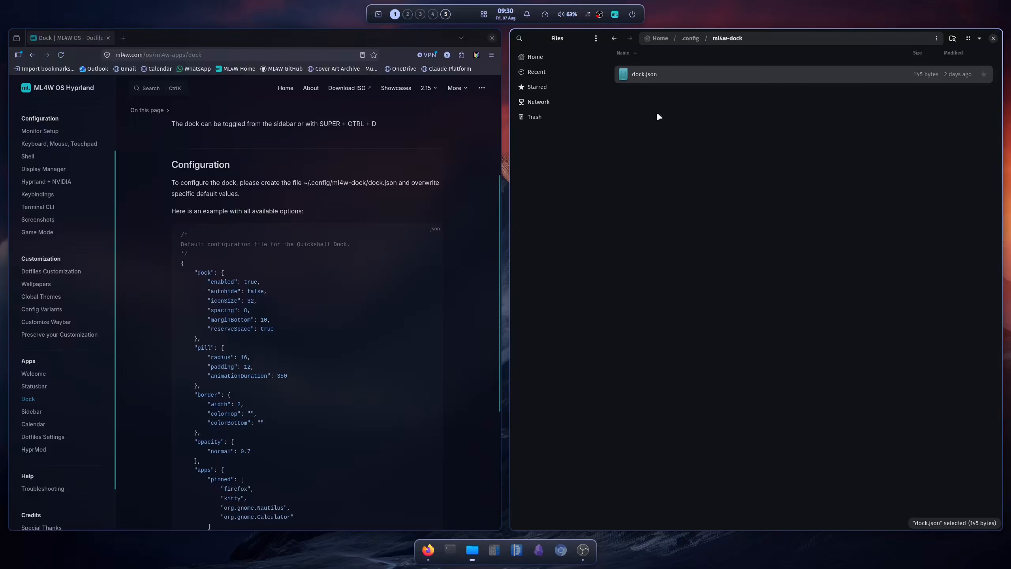
left_click(615, 14)
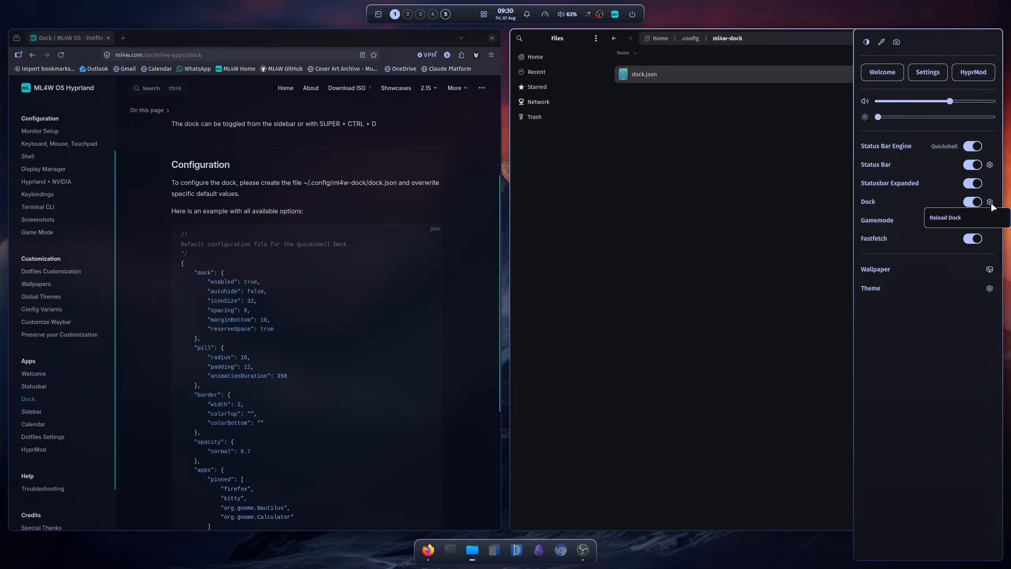
left_click(991, 202)
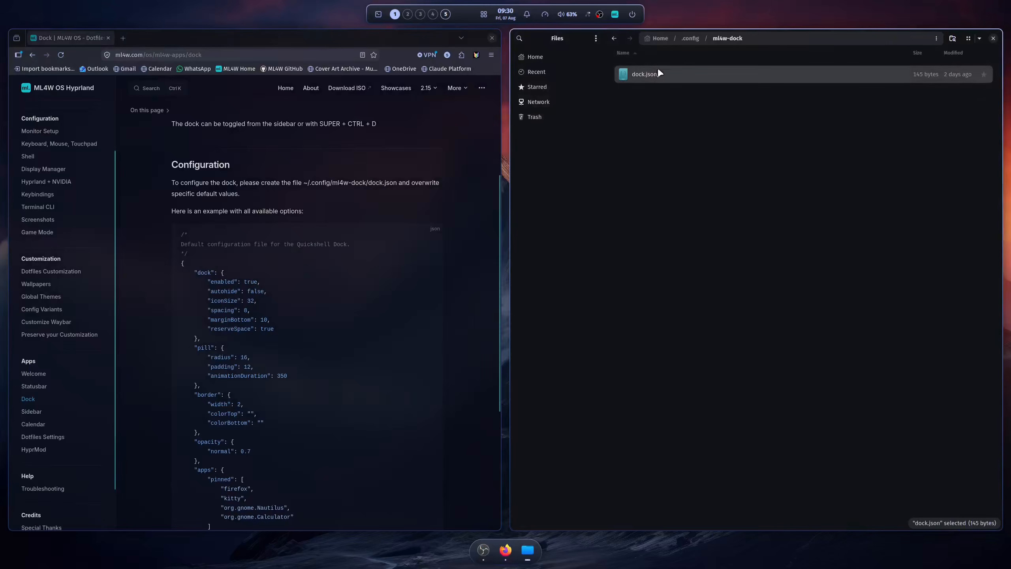
Open dock.json with the text editor instead of its default app, Builder
right_click(659, 73)
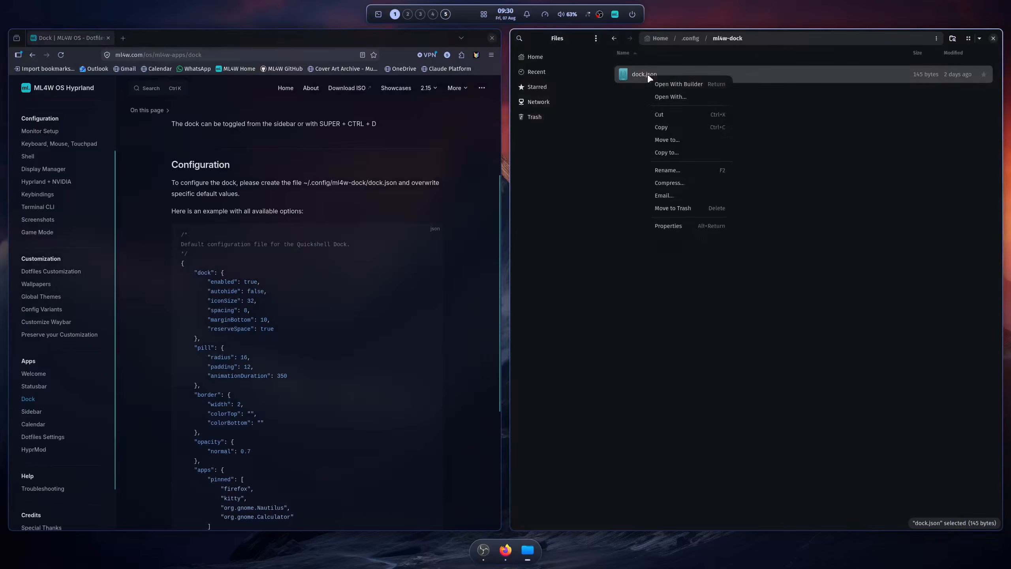
left_click(681, 95)
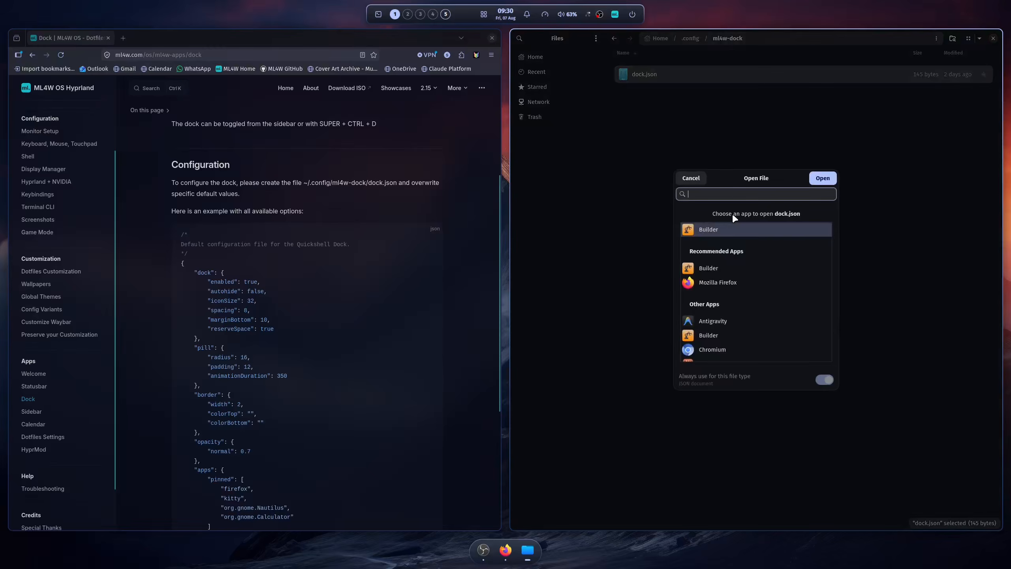
type("text")
key("Return")
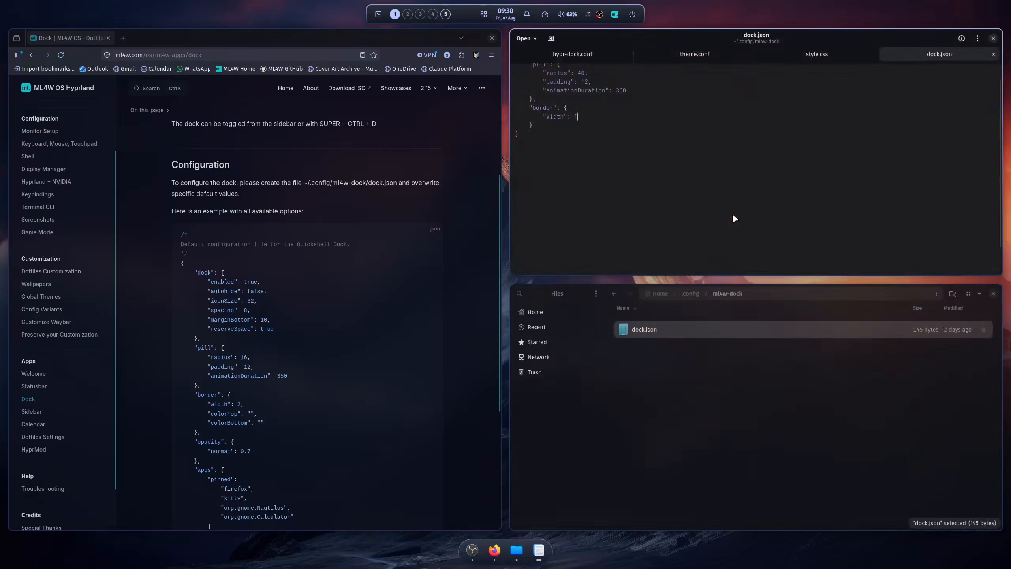
scroll(735, 219, "up", 2)
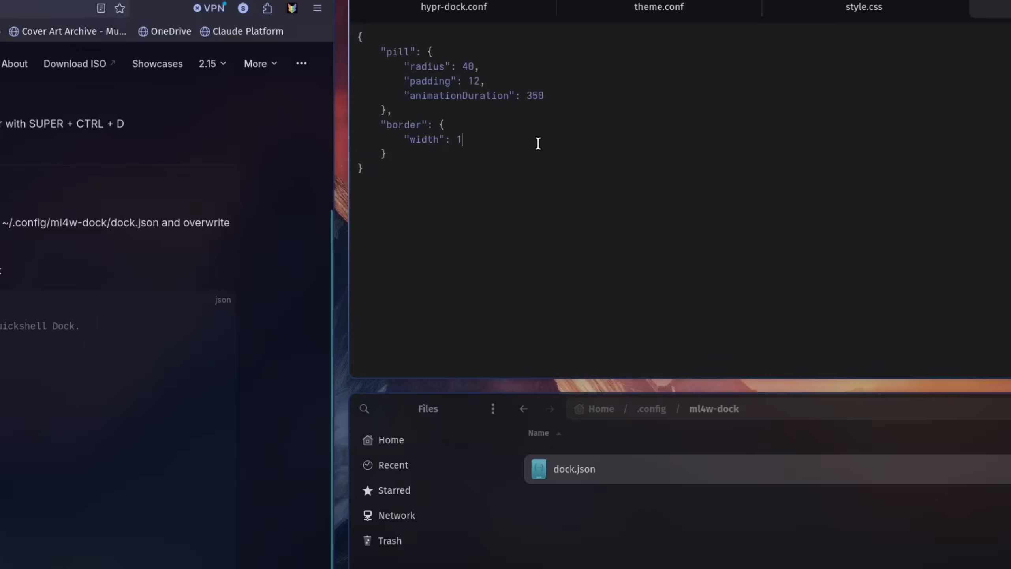
Change the pill radius to 10 and the border width to 3 in dock.json, save it and reload the dock
left_click(470, 66)
key("BackSpace")
type("13")
key("BackSpace")
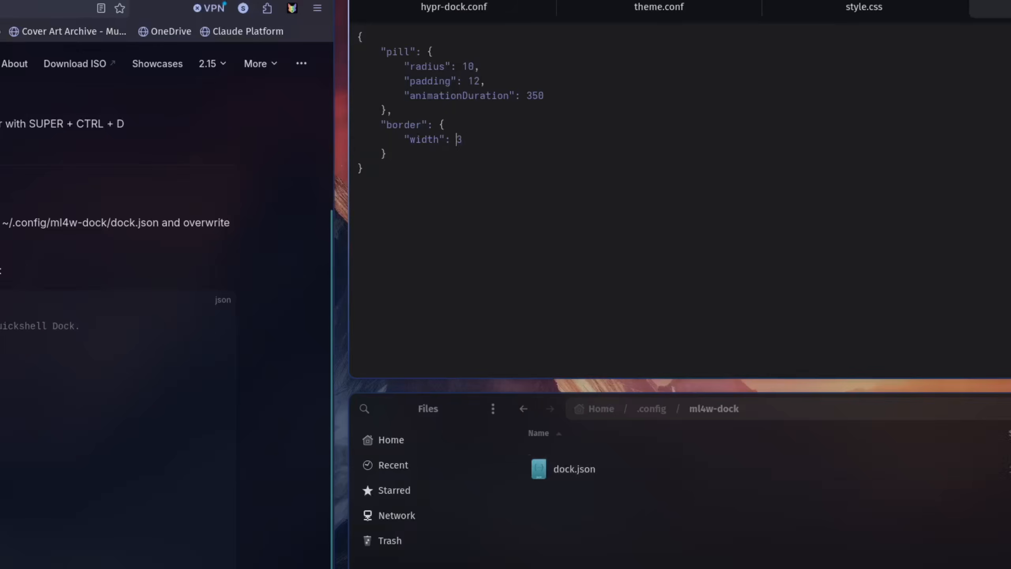
type("D")
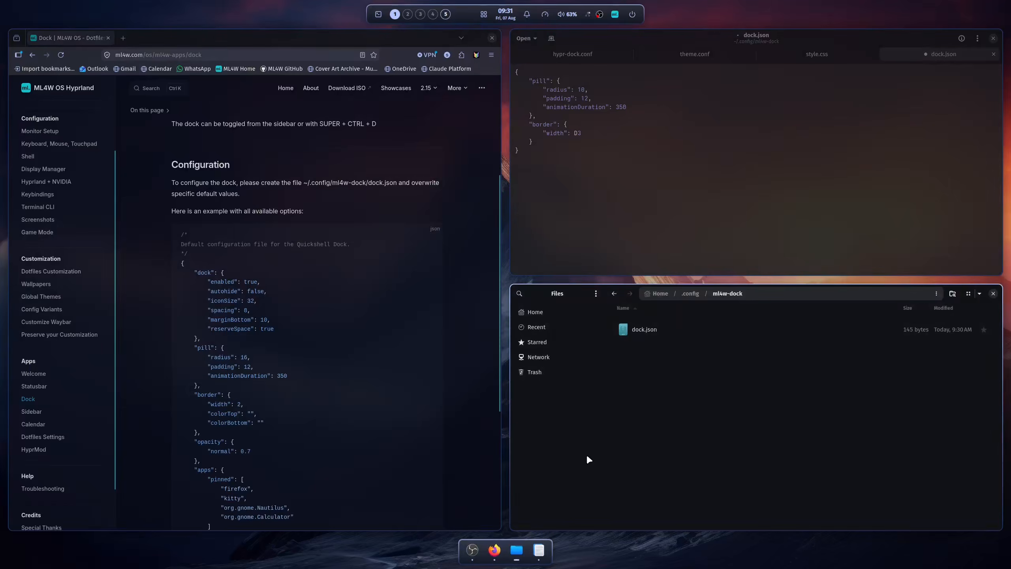
Set the pill radius back to 40 and the border width to 1 in dock.json, and save the file
left_click(593, 90)
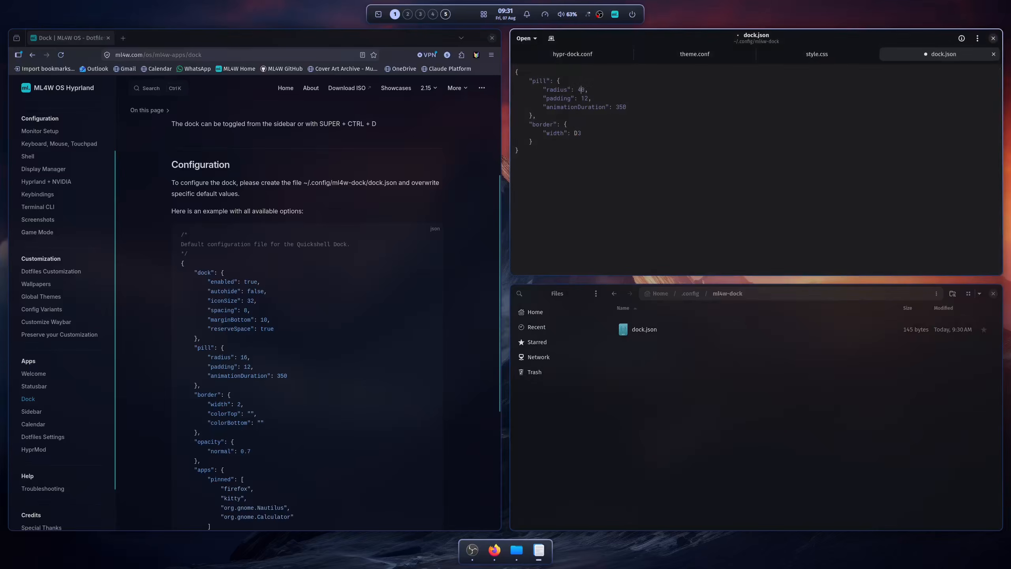
key("BackSpace")
type("1")
key("ctrl+s")
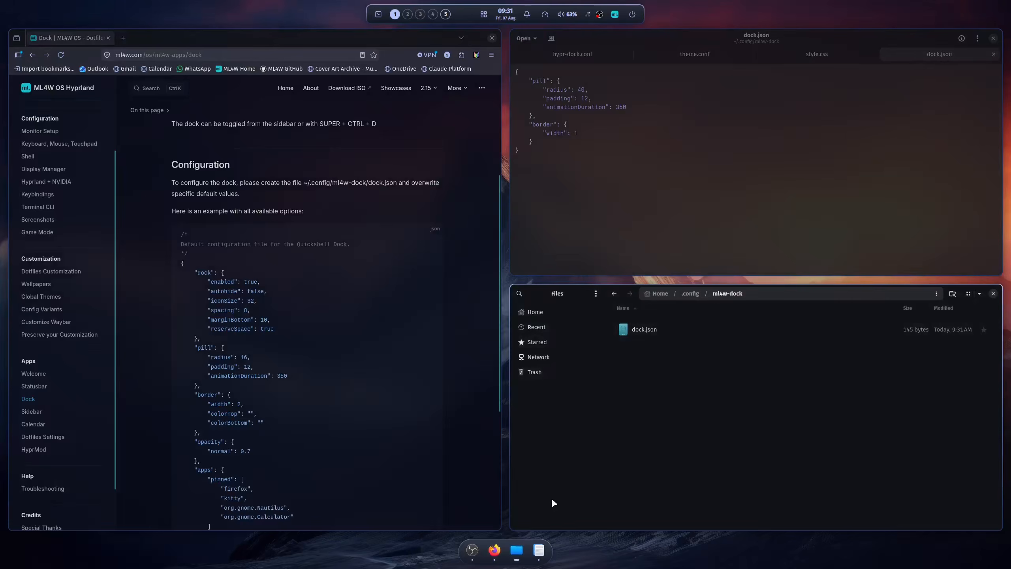
Copy the apps block with its pinned list from the documentation example and add it after the border section in dock.json
scroll(311, 327, "down", 5)
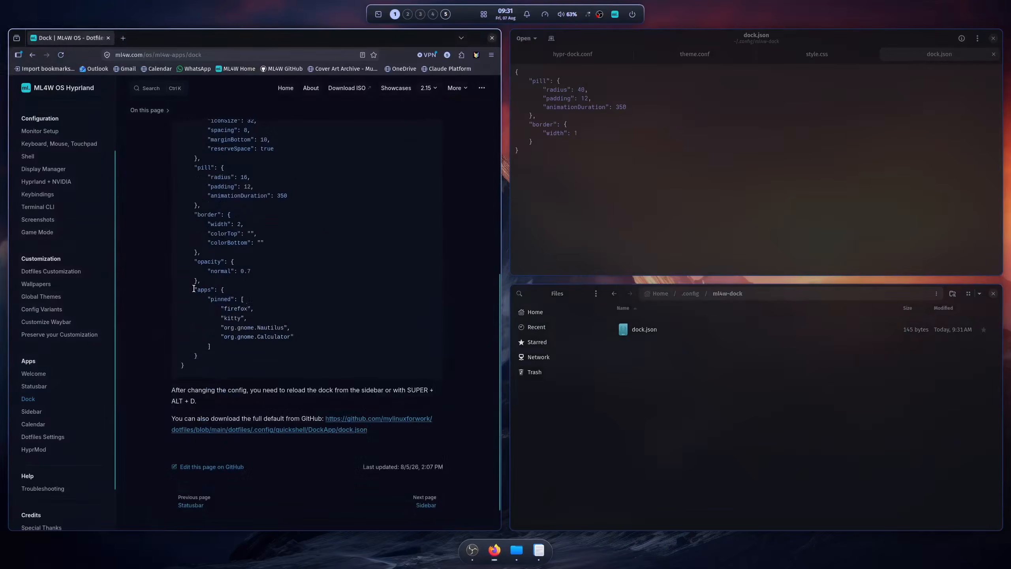
left_click_drag(194, 289, 209, 360)
key("ctrl+c")
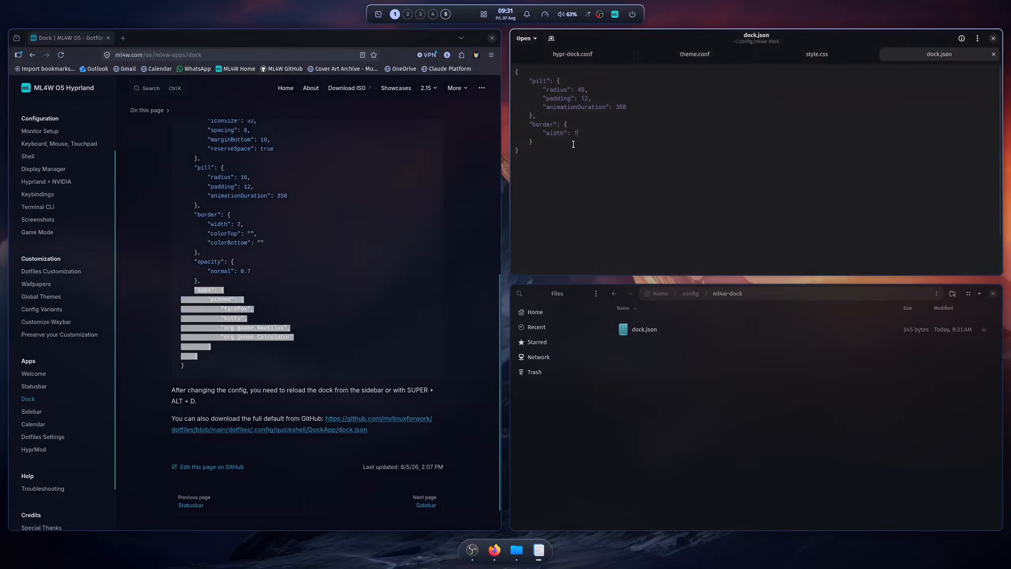
type(",")
key("ctrl+v")
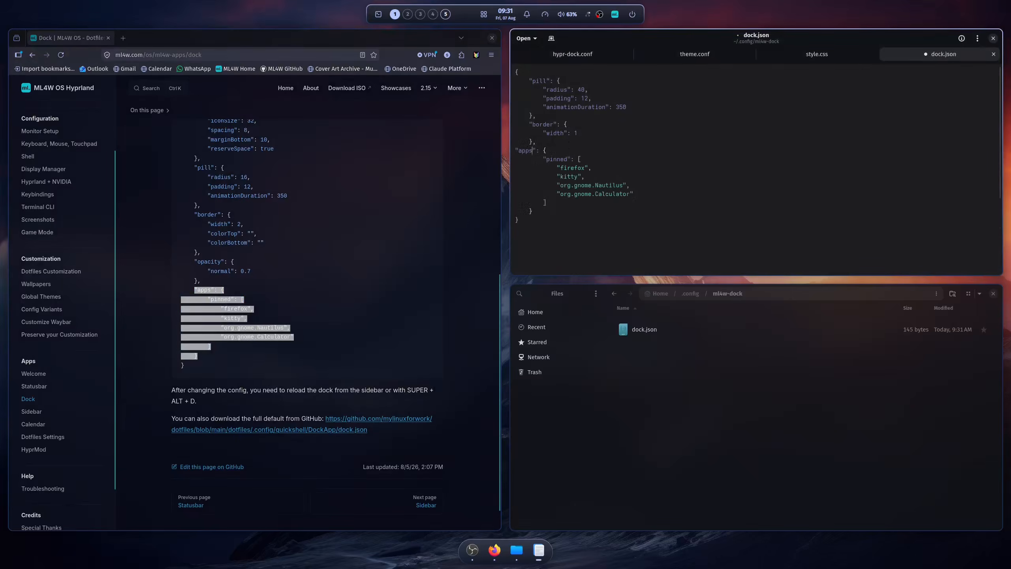
Indent the pasted apps line, save dock.json and reload the dock
key("Home")
key("Tab")
key("Tab")
key("ctrl+s")
key("super+alt+d")
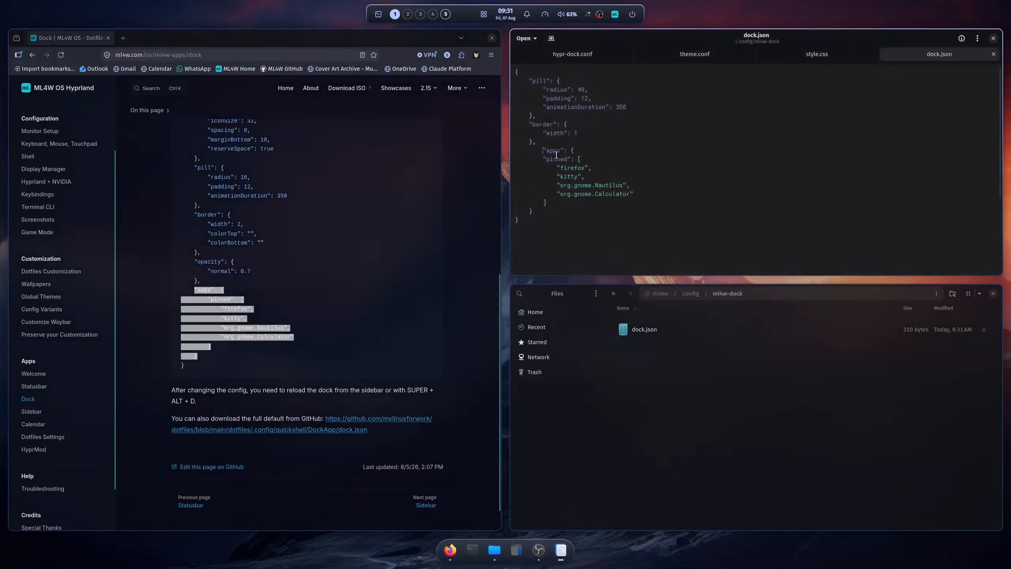
Remove the kitty and firefox entries from the pinned apps list in dock.json
left_click(621, 178)
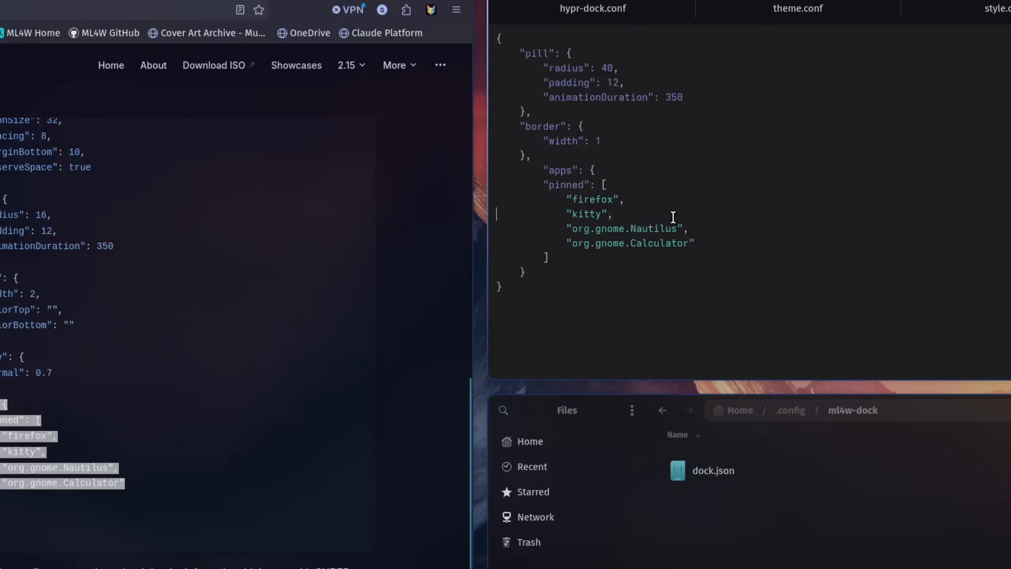
triple_click(673, 217)
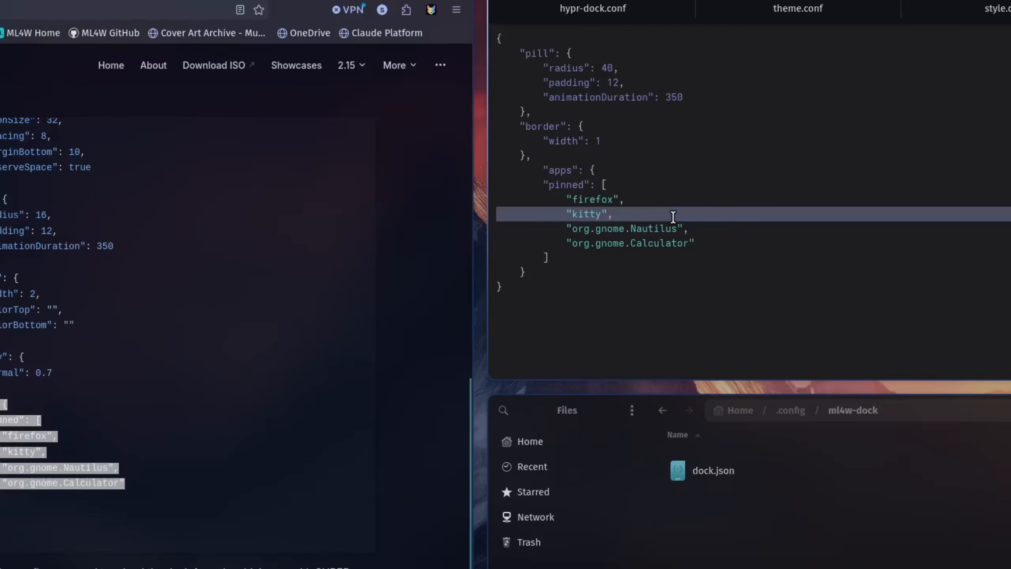
key("Delete")
key("shift+Up")
key("ctrl+c")
key("Delete")
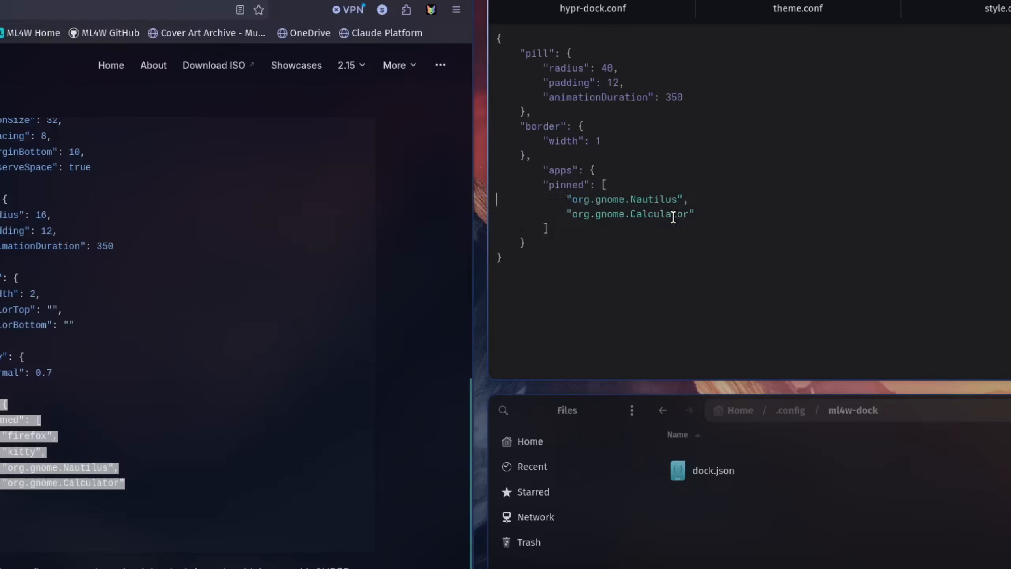
Insert a "firefox" entry between Nautilus and Calculator in dock.json's pinned apps list, save the file and reload the dock
key("Down")
key("ctrl+v")
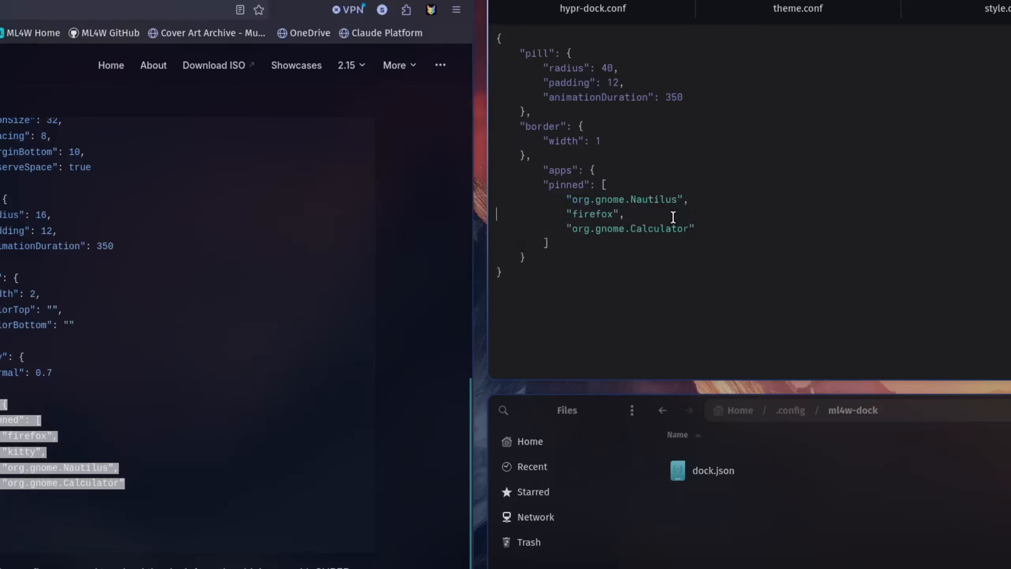
key("Up")
key("Down")
key("ctrl+s")
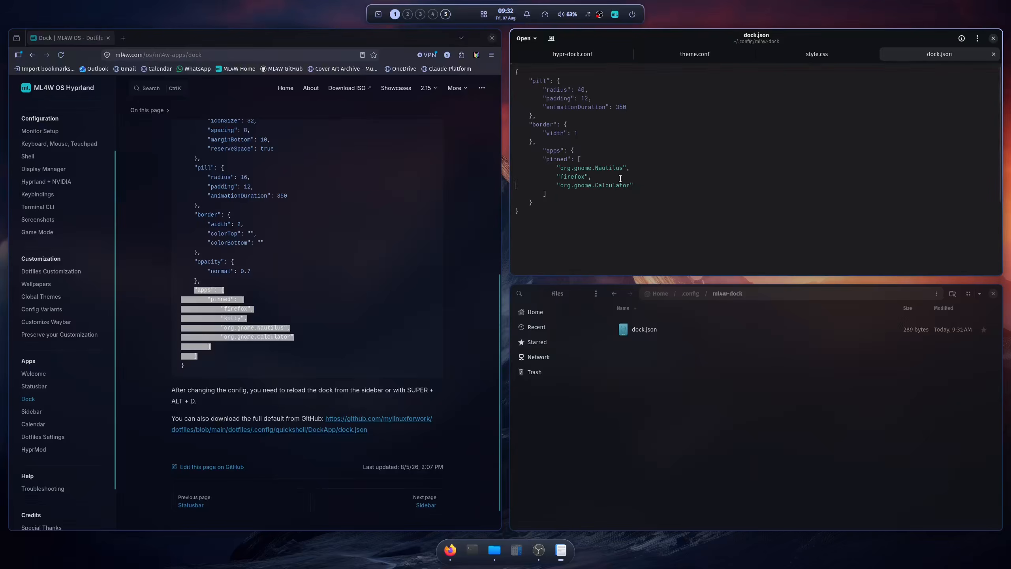
key("super+alt+d")
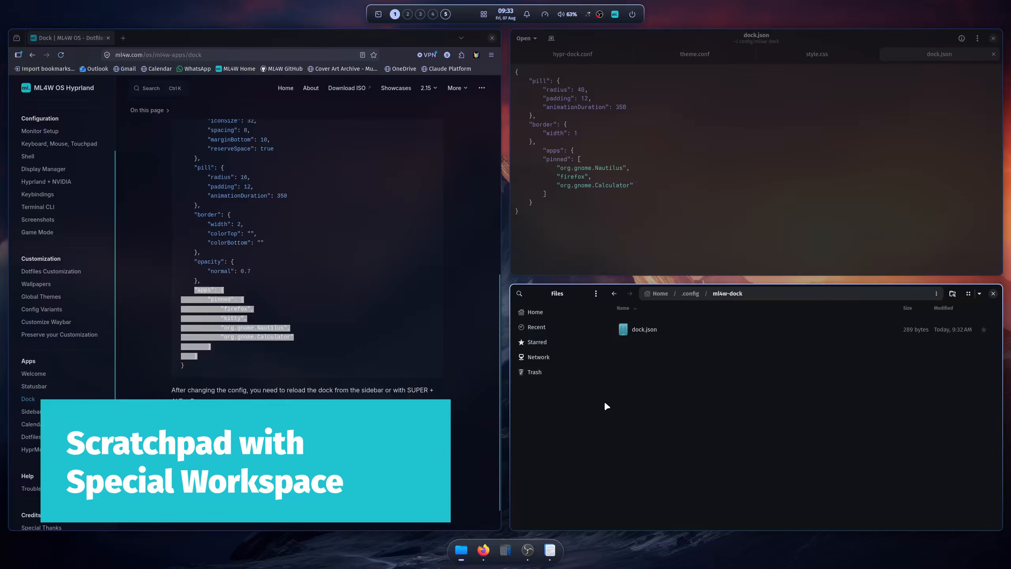
Close the browser, text editor and file manager windows on workspace 1
key("super+q")
key("super+q")
key("super+q")
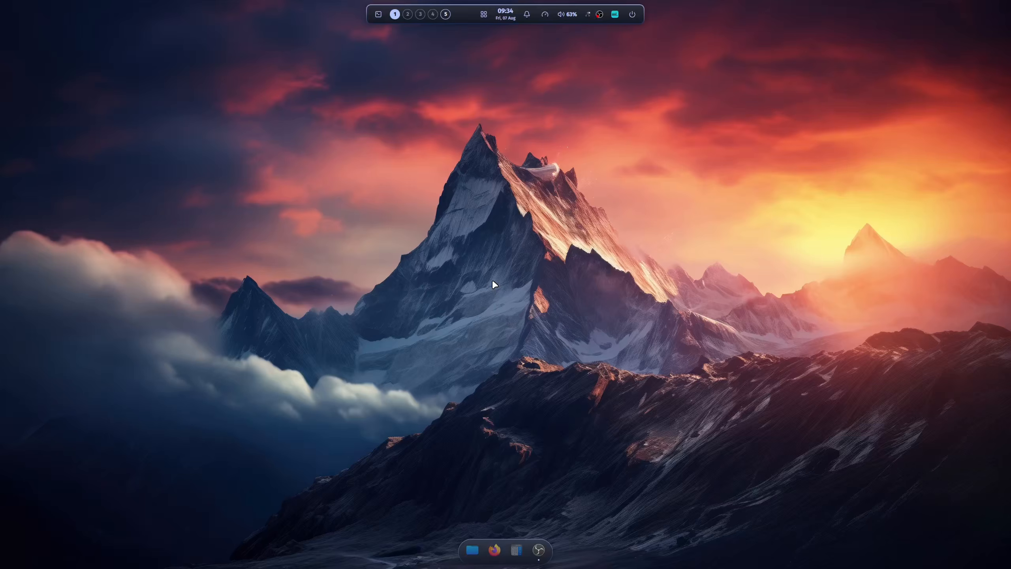
Open a floating terminal, shrink it and place it over the desktop's right half, and send it to the scratchpad
key("super+Return")
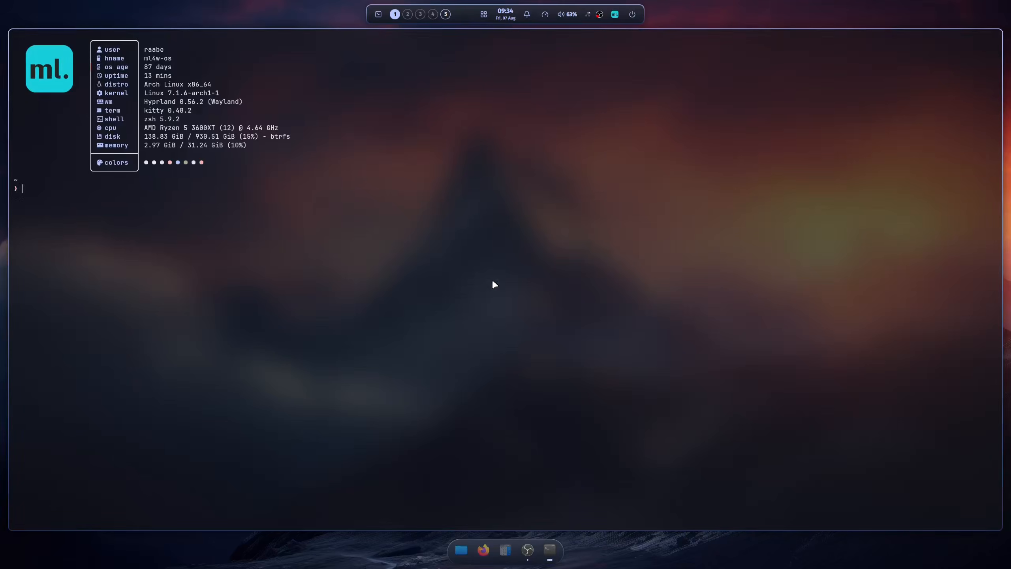
key("super+f")
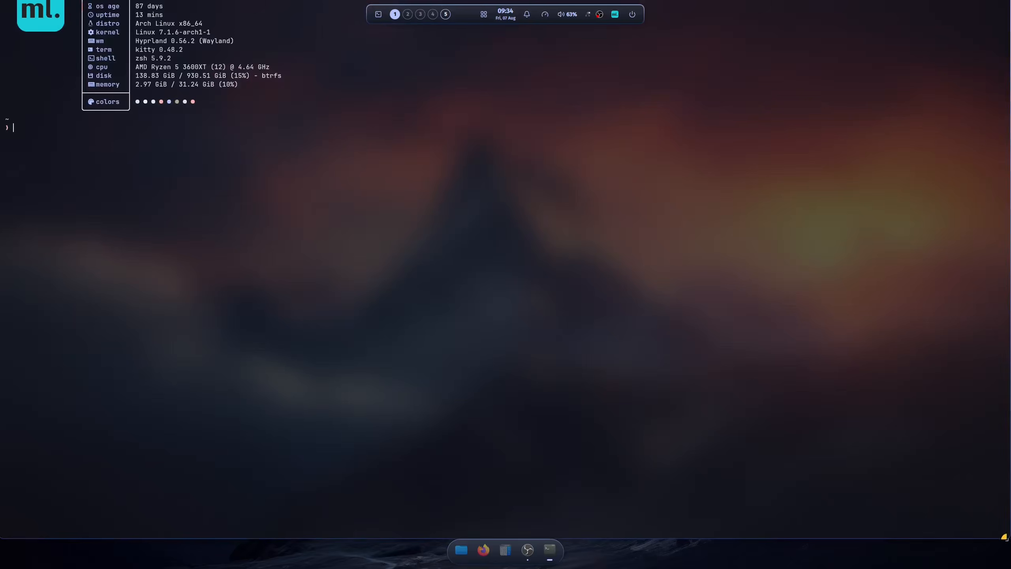
left_click_drag(1005, 534, 406, 241)
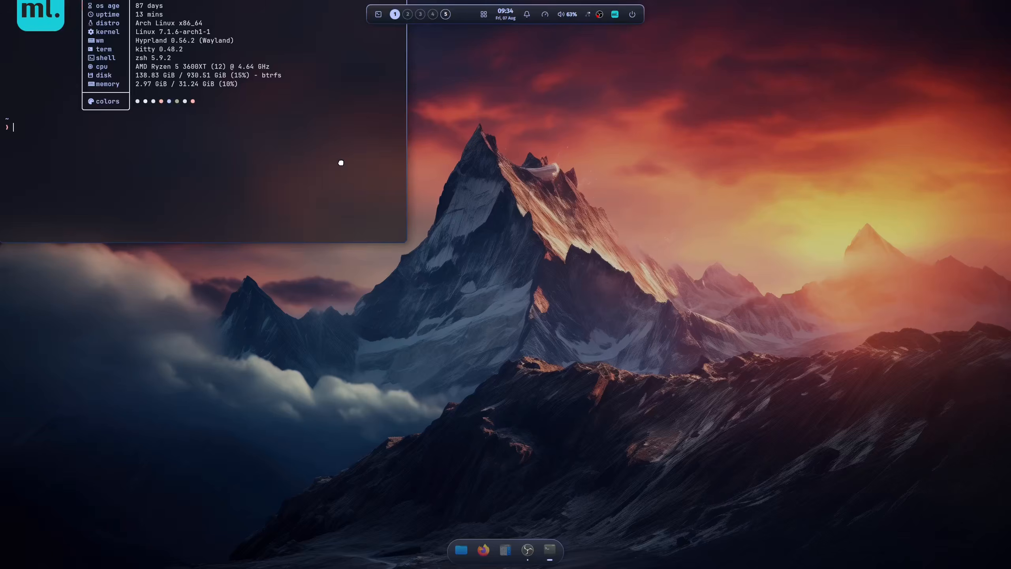
left_click_drag(341, 162, 856, 267)
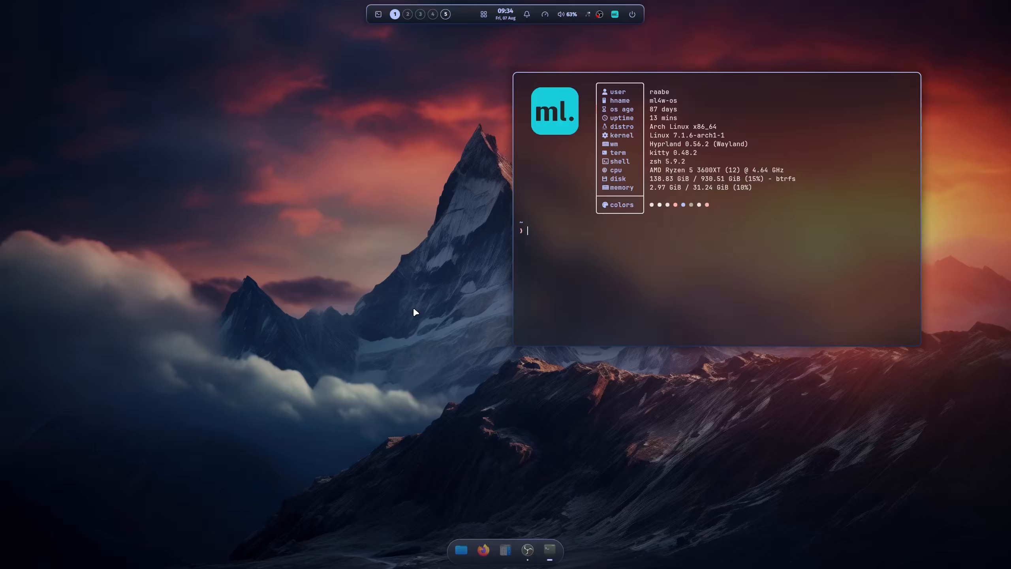
key("super+q")
Open a terminal and the Files app on workspace 2
key("super+2")
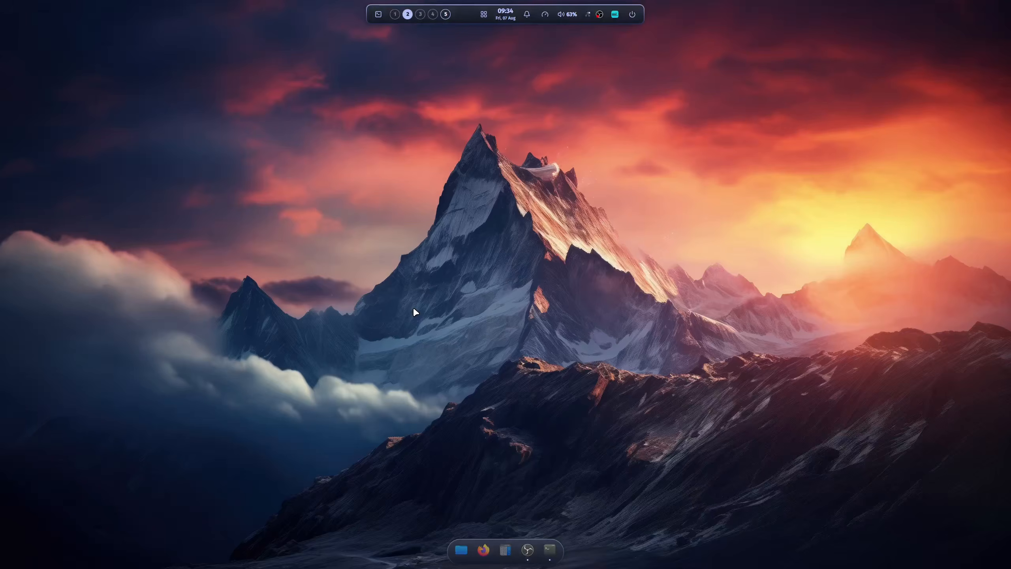
key("super+Return")
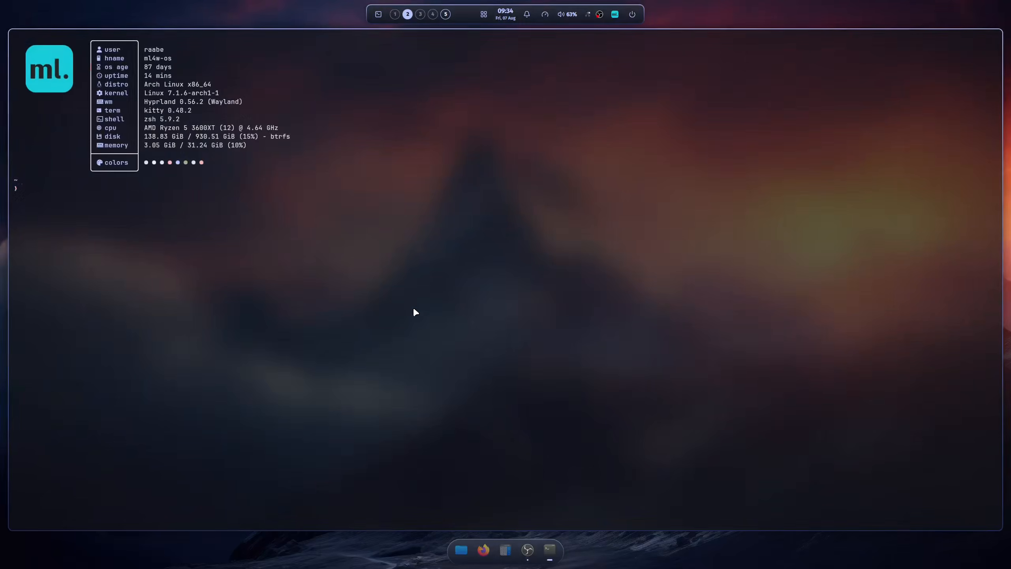
key("super+ctrl+Return")
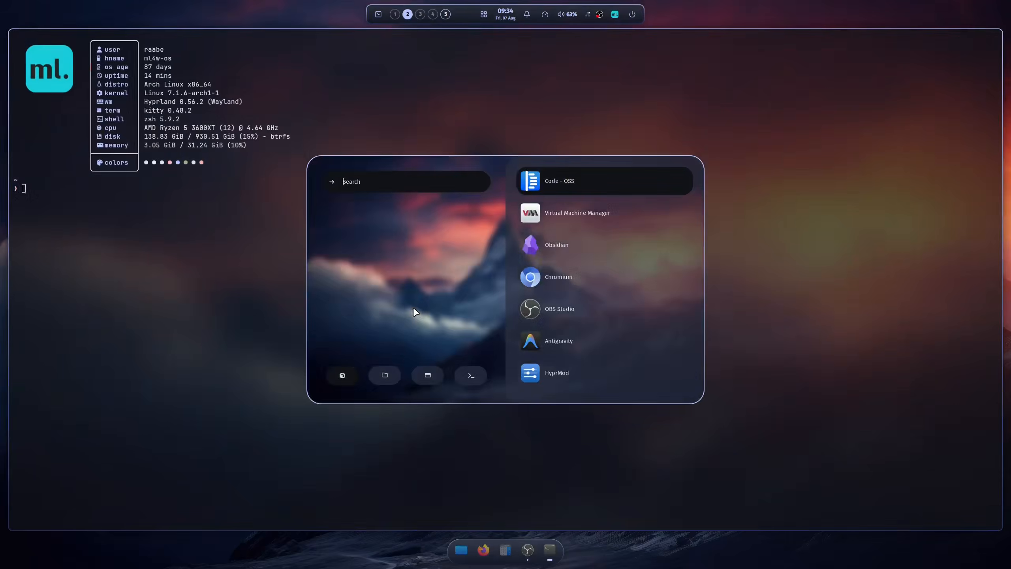
type("fil")
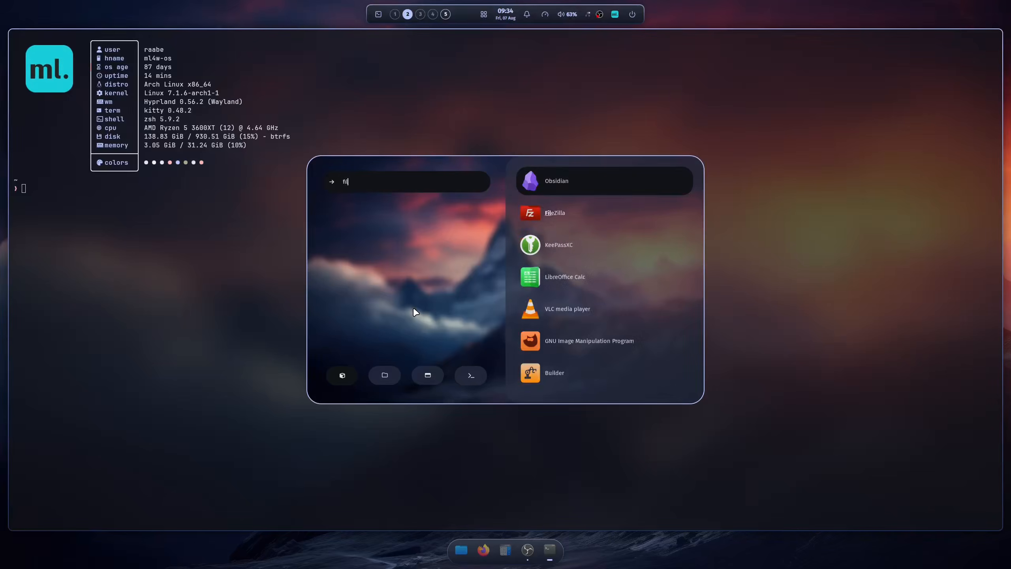
type("es")
key("Return")
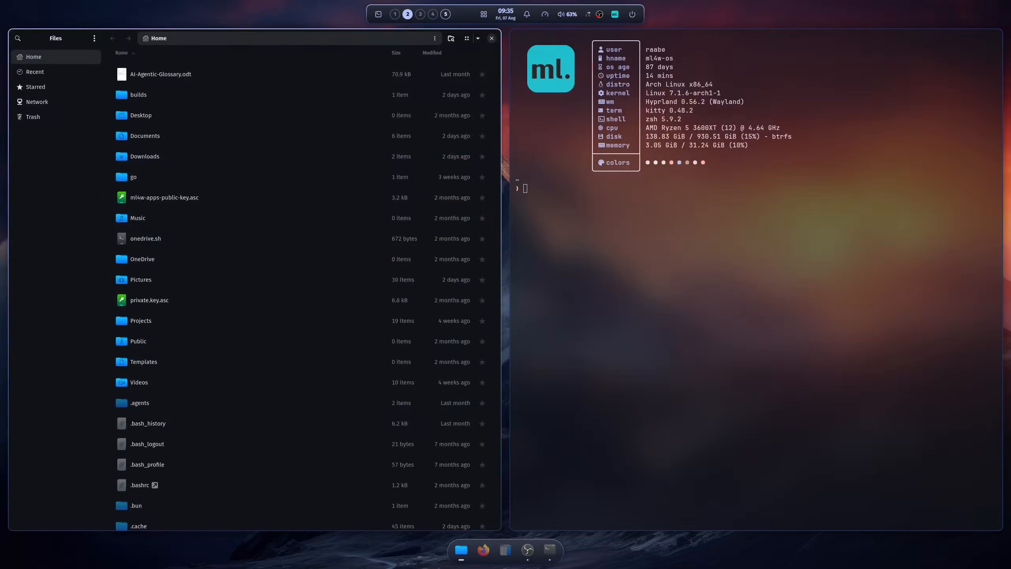
Show the scratchpad terminal and switch among workspaces 1 to 4 to examine it over each of them
key("super+s")
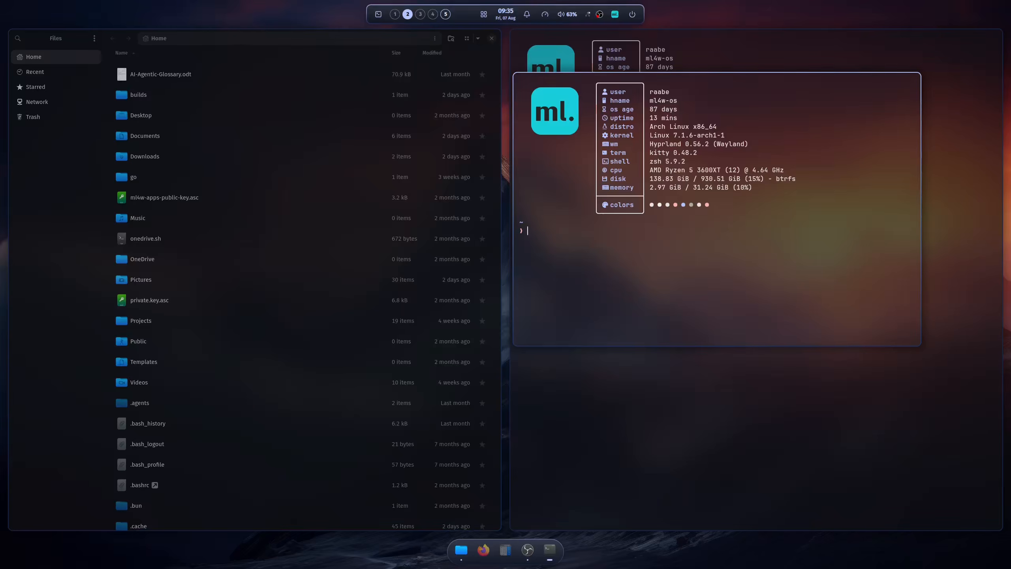
key("super+1")
key("super+2")
key("super+3")
key("super+4")
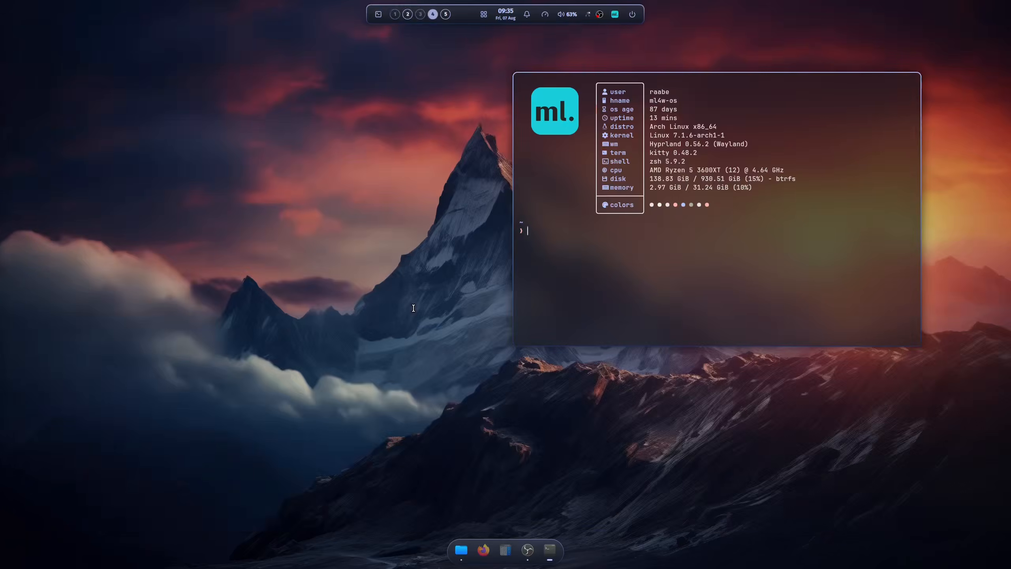
key("super+2")
key("super+1")
key("super+2")
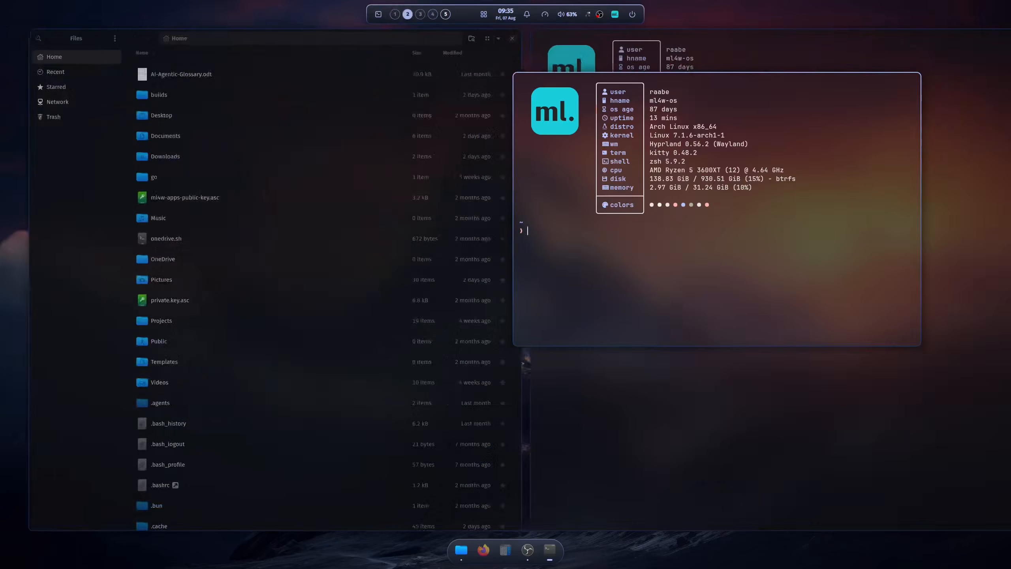
key("super+3")
key("super+1")
key("super+2")
key("super+3")
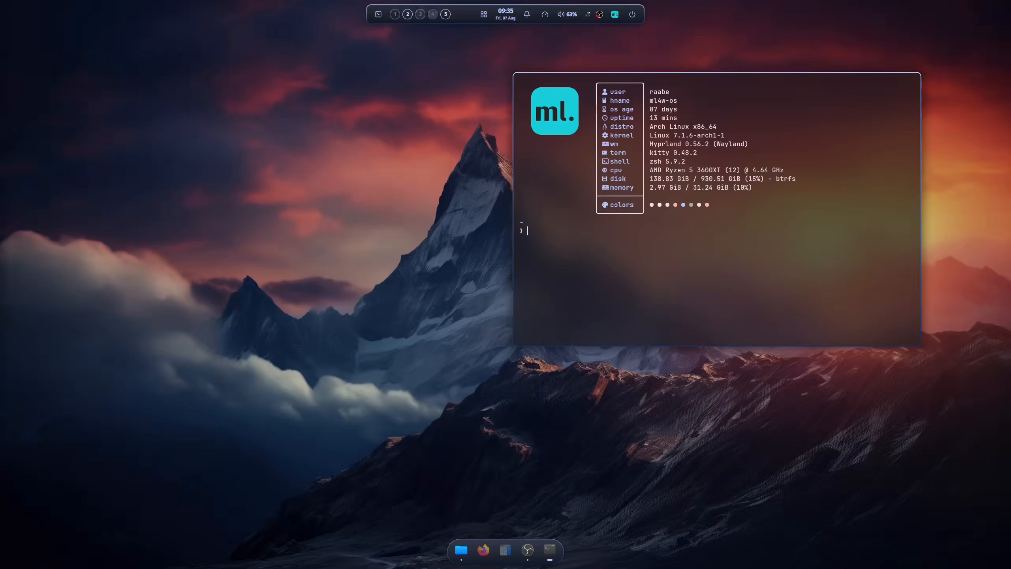
key("super+4")
key("super+1")
Hide the scratchpad and switch among workspaces 1, 2 and 3 to check them without it
key("super+q")
key("super+2")
key("super+1")
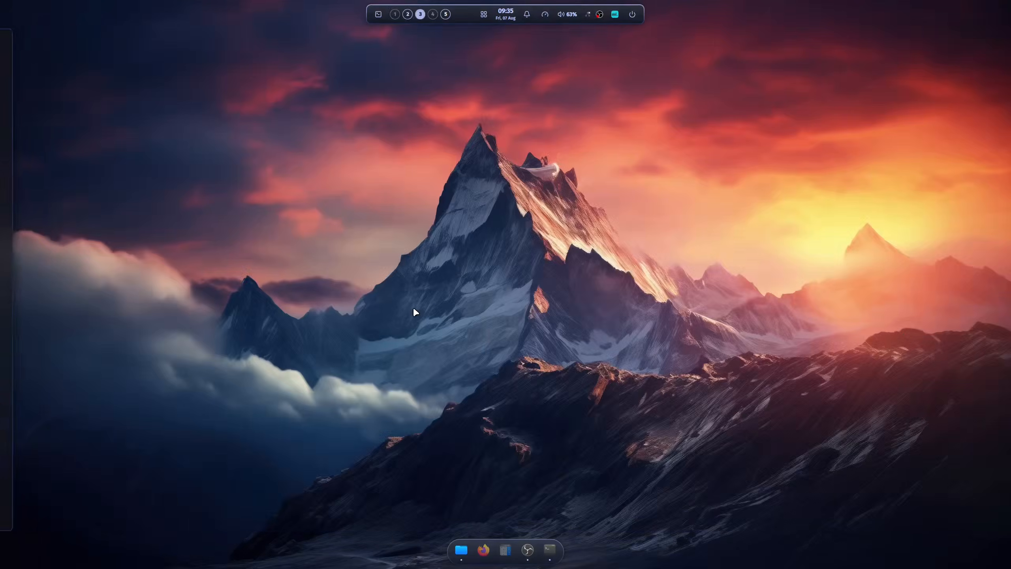
key("super+3")
key("super+1")
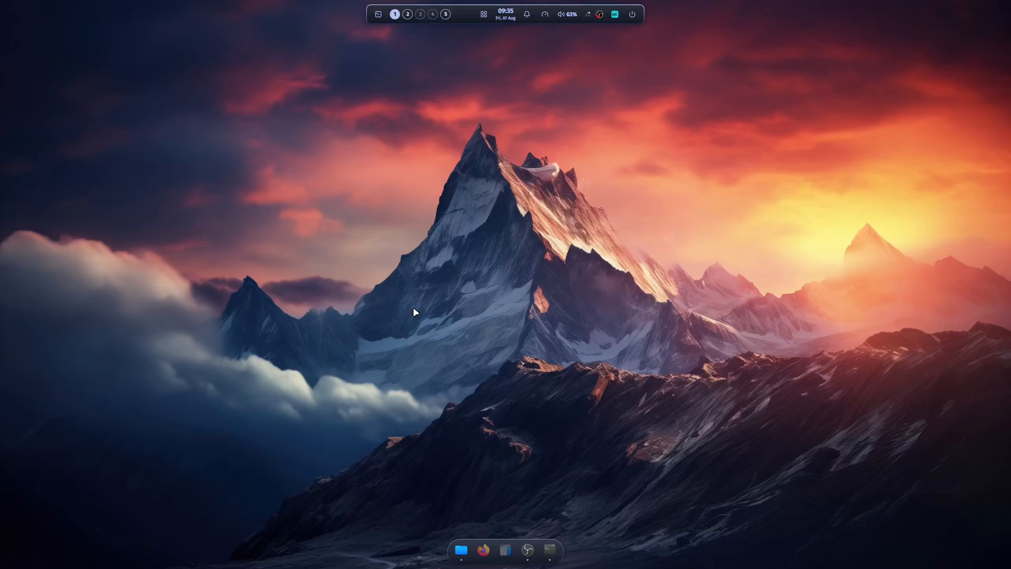
Put the Files window from workspace 2 into the scratchpad, shrunk and placed beside the floating terminal, and hide the scratchpad
key("super+2")
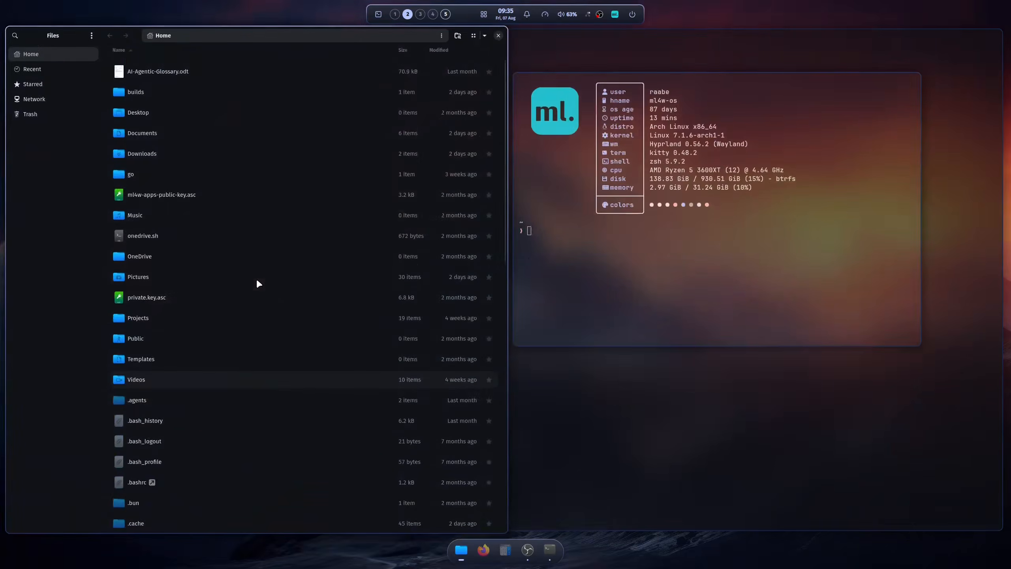
left_click_drag(504, 529, 480, 276)
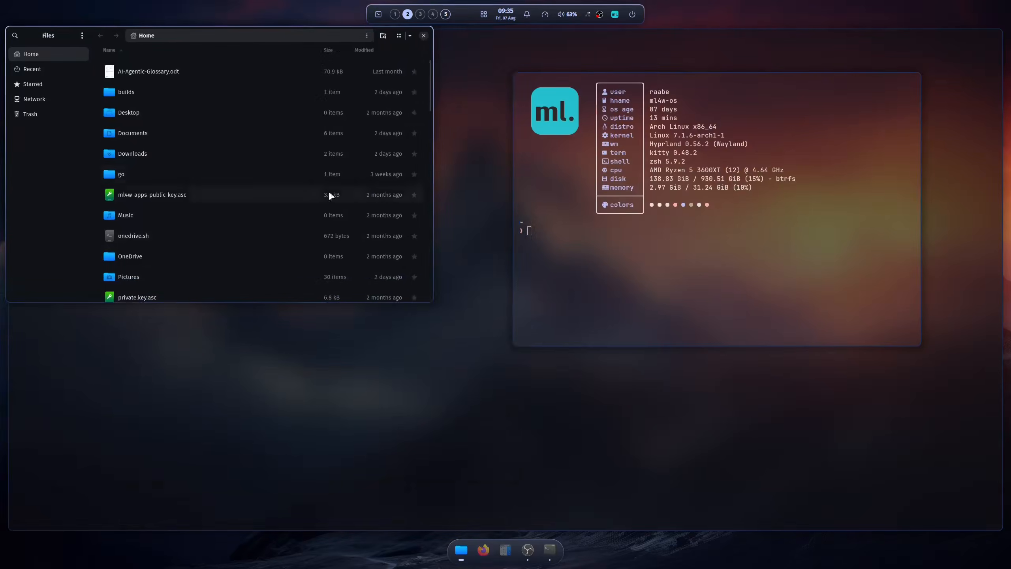
key("super+Return")
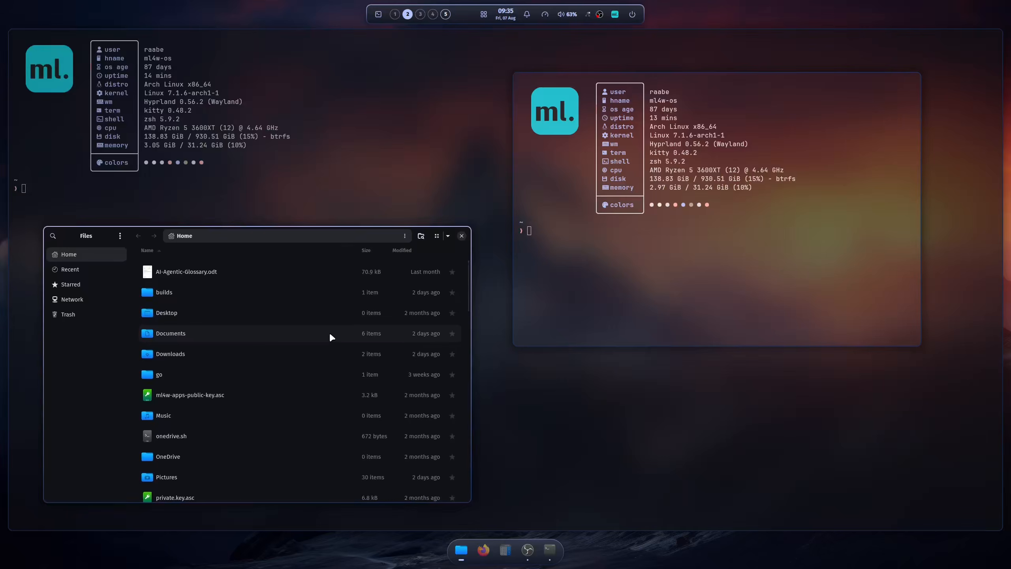
key("super+s")
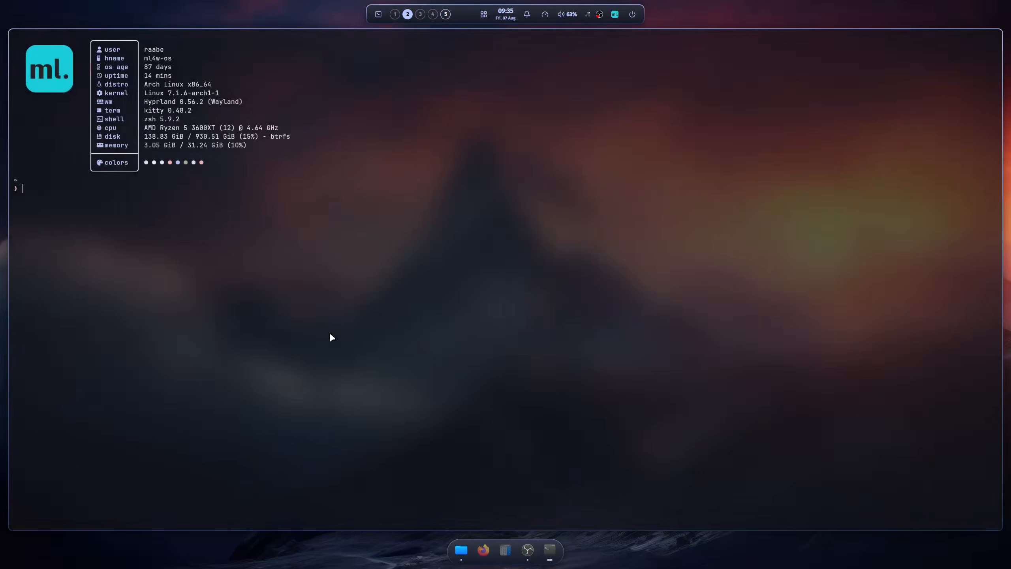
Open two more terminals on workspace 2, and show the scratchpad over them and over workspace 1
key("super+Return")
key("super+Return")
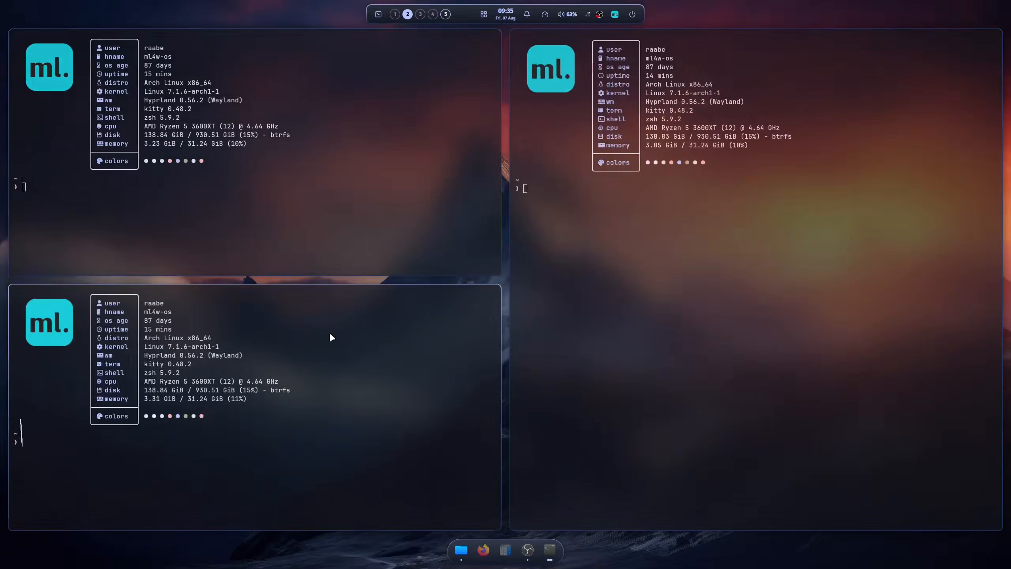
key("super+s")
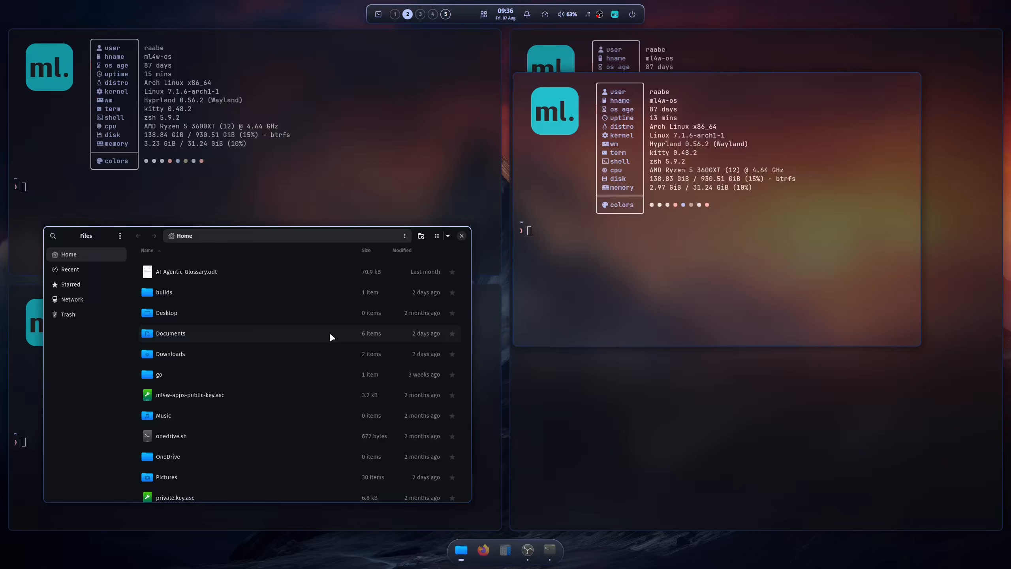
key("super+s")
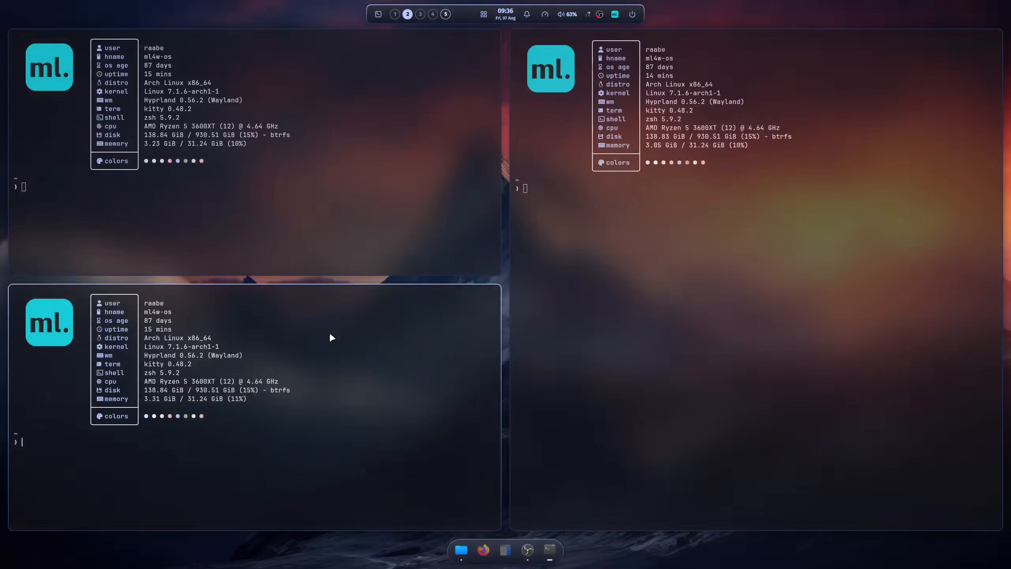
key("super+1")
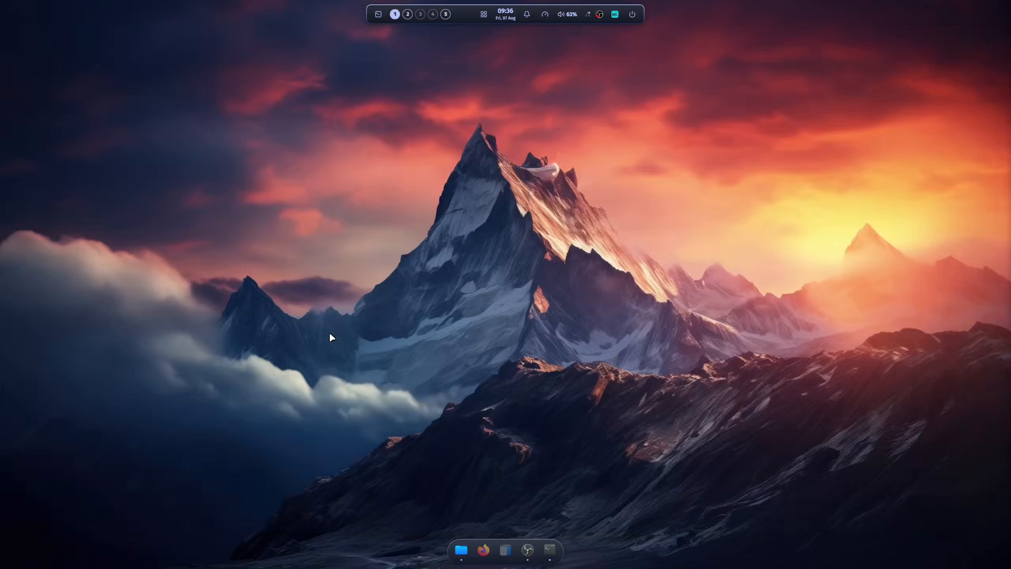
key("super+s")
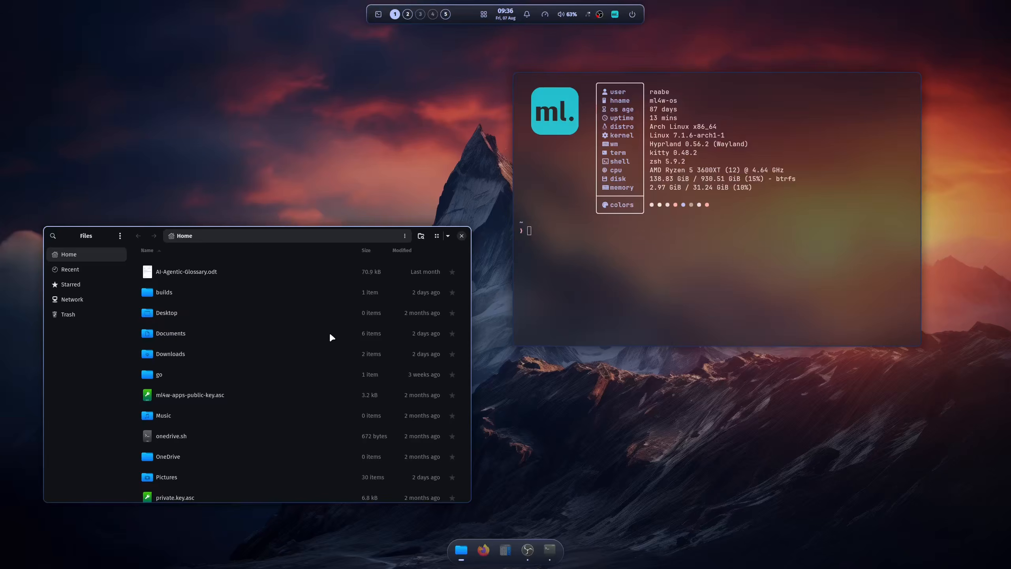
Move the scratchpad terminal to workspace 3 in the workspace overview, switch to that workspace and close the overview
key("super+Tab")
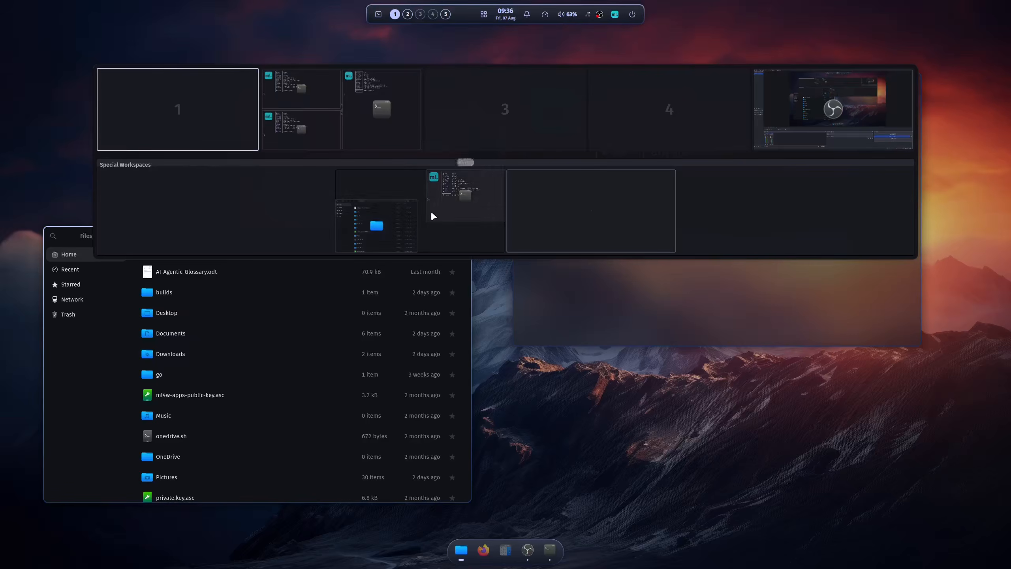
left_click_drag(459, 206, 492, 115)
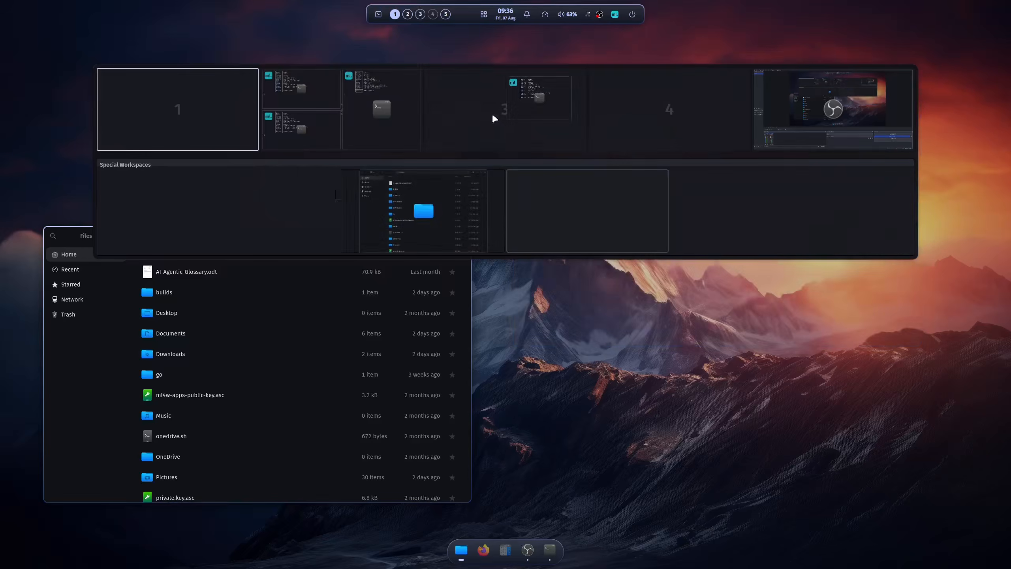
left_click(493, 116)
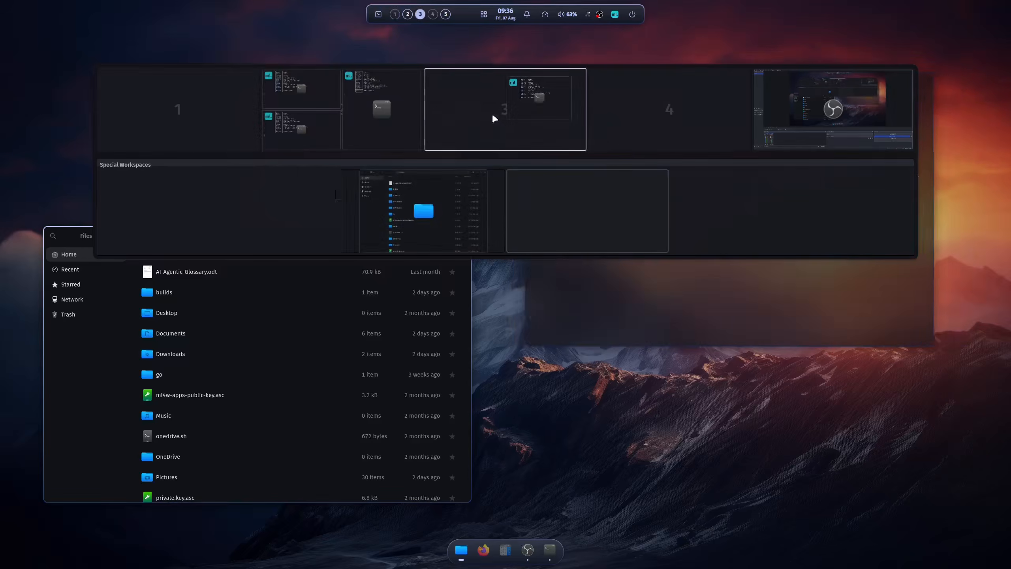
left_click(618, 294)
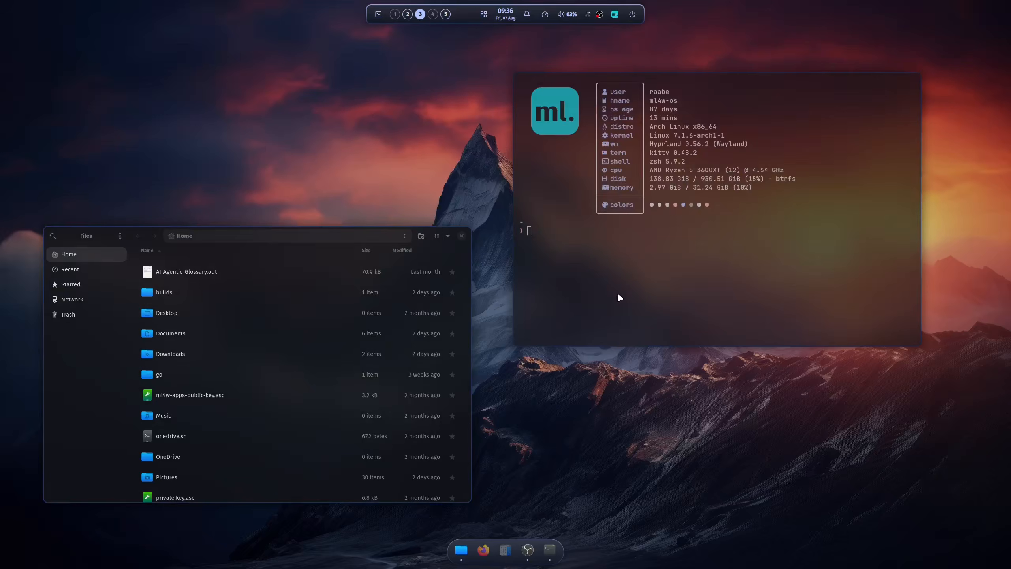
Return to workspace 1 with the scratchpad hidden, and switch to workspace 3 through the workspace overview
key("super+1")
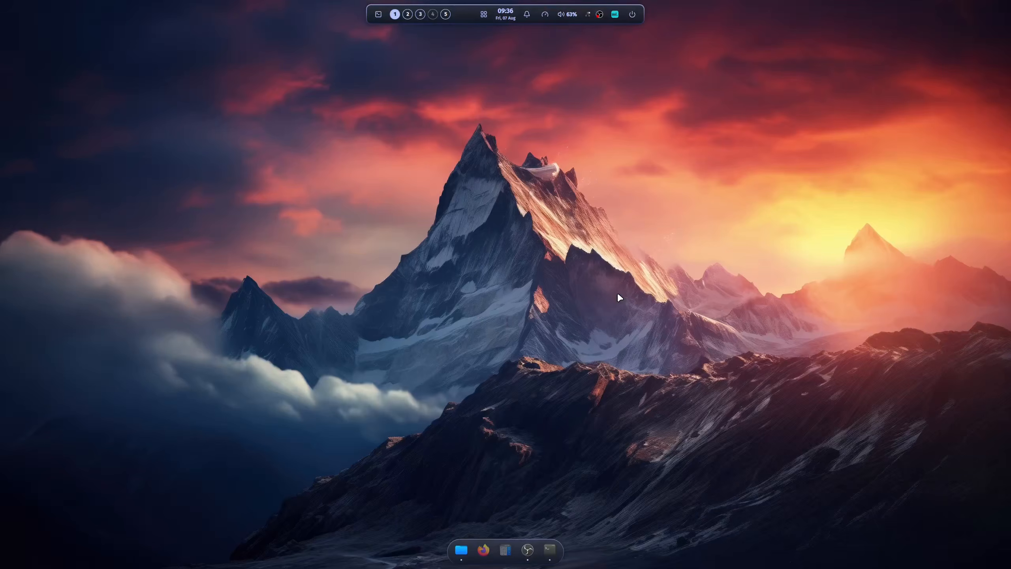
key("super+Tab")
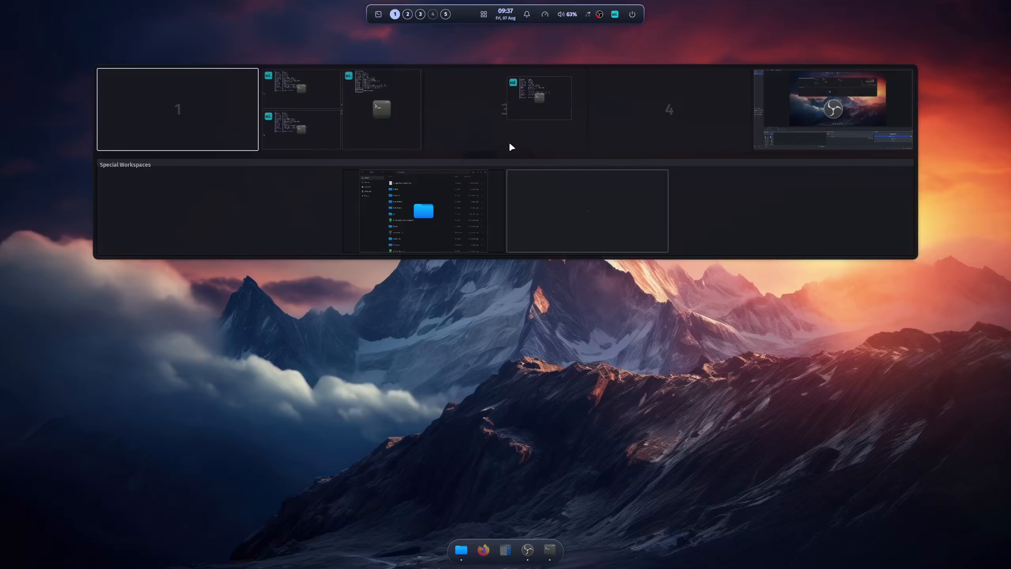
left_click(479, 125)
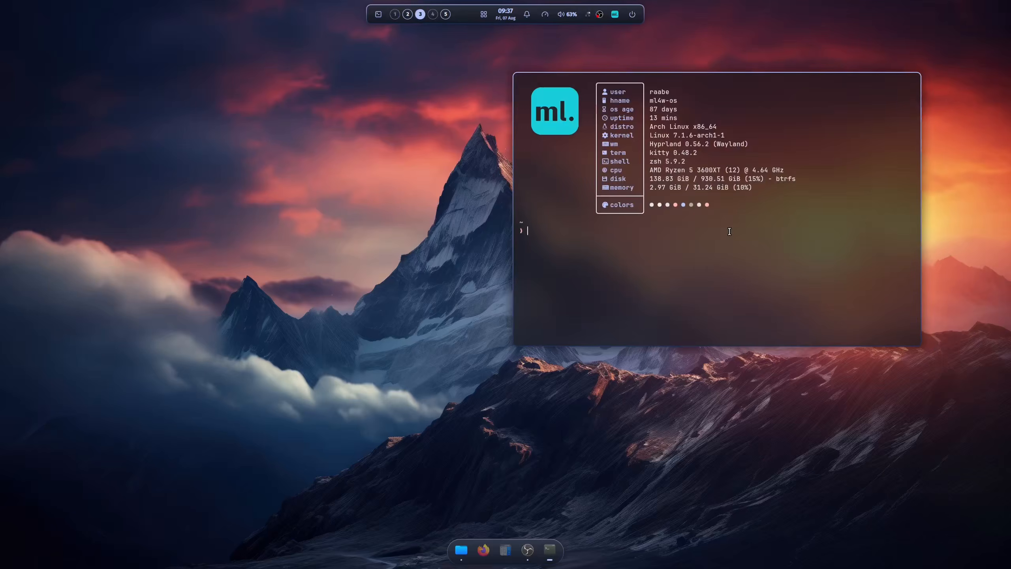
Switch the wallpaper to the orange mountain and forest landscape, and close the floating terminal on workspace 3
key("super+s")
key("super+s")
key("super+shift+w")
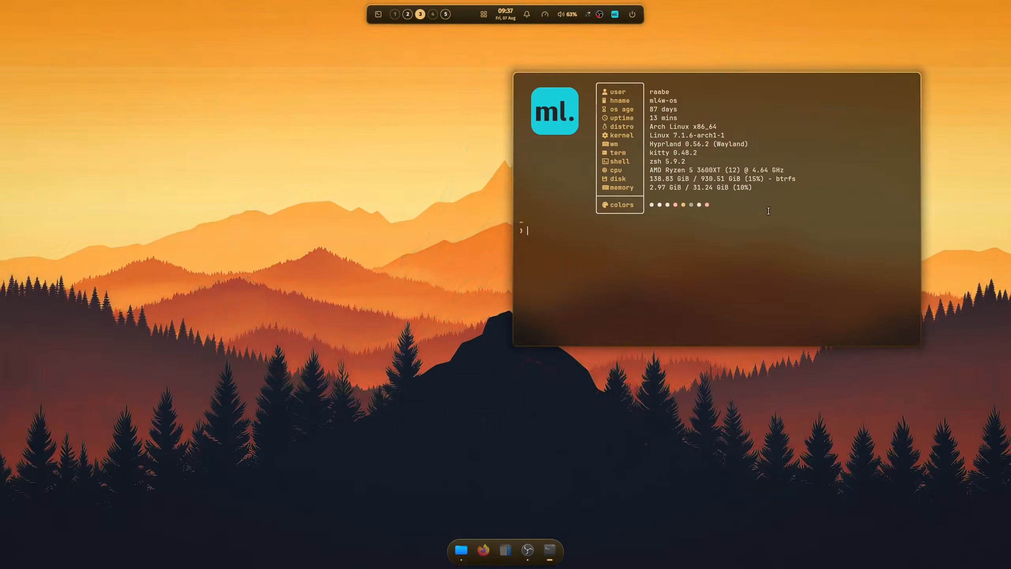
key("super+q")
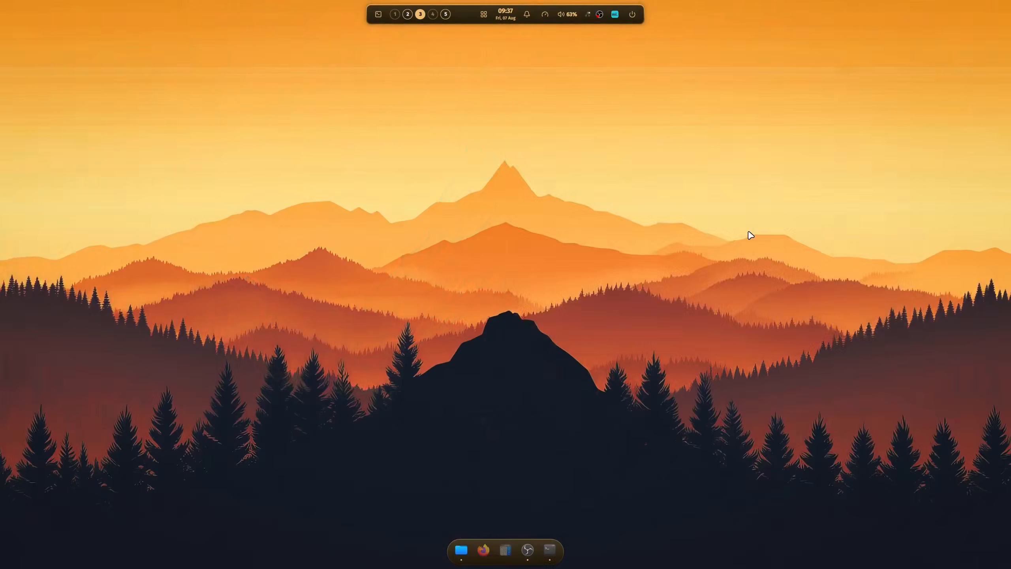
Bring up the Files window on workspace 1, then visit workspace 2 and return to workspace 1
key("super+e")
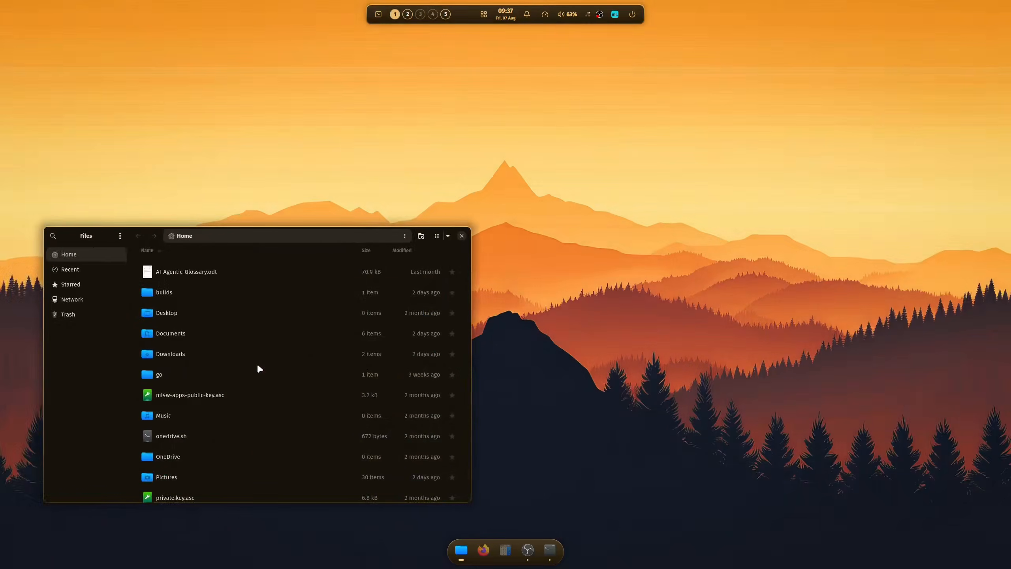
key("super+2")
key("super+1")
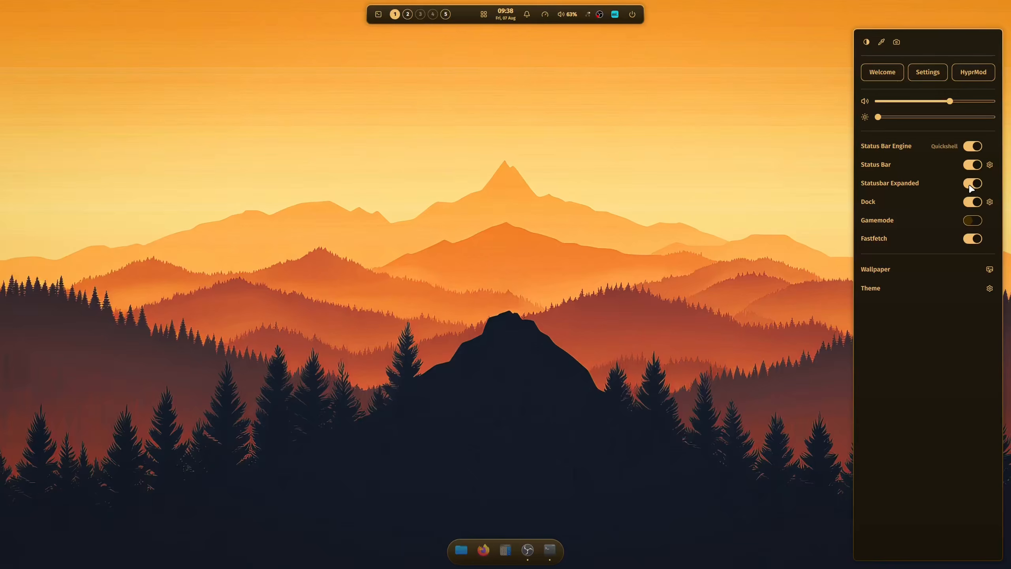
Turn off Statusbar Expanded to collapse the status bar to its compact form, and close the sidebar
left_click(972, 184)
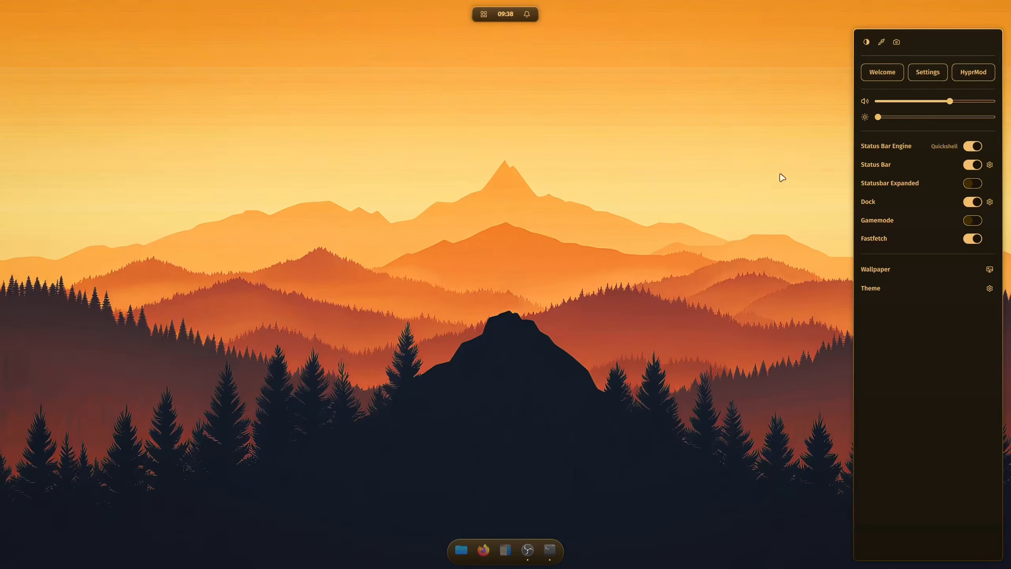
left_click(767, 191)
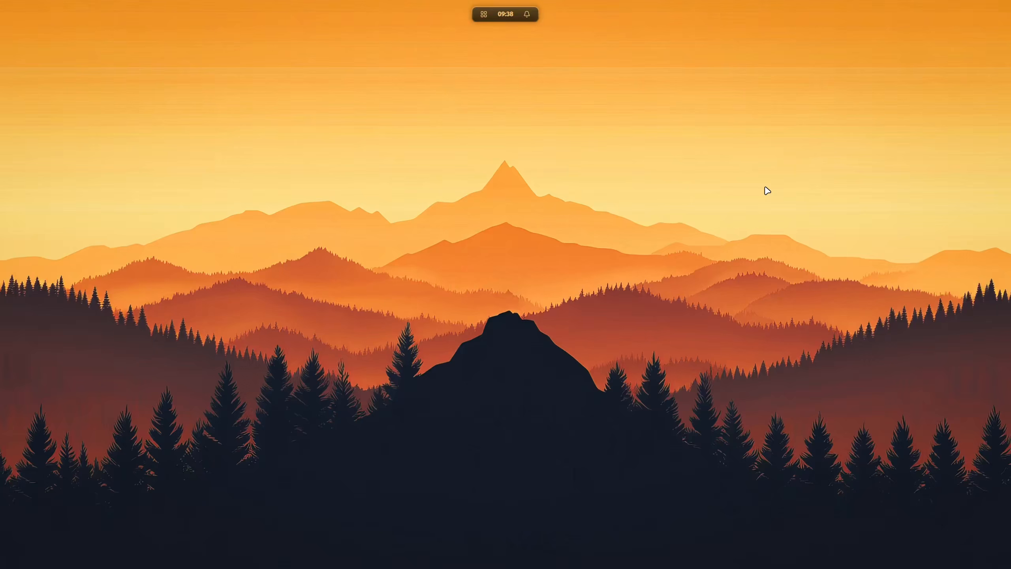
mouse_move(502, 15)
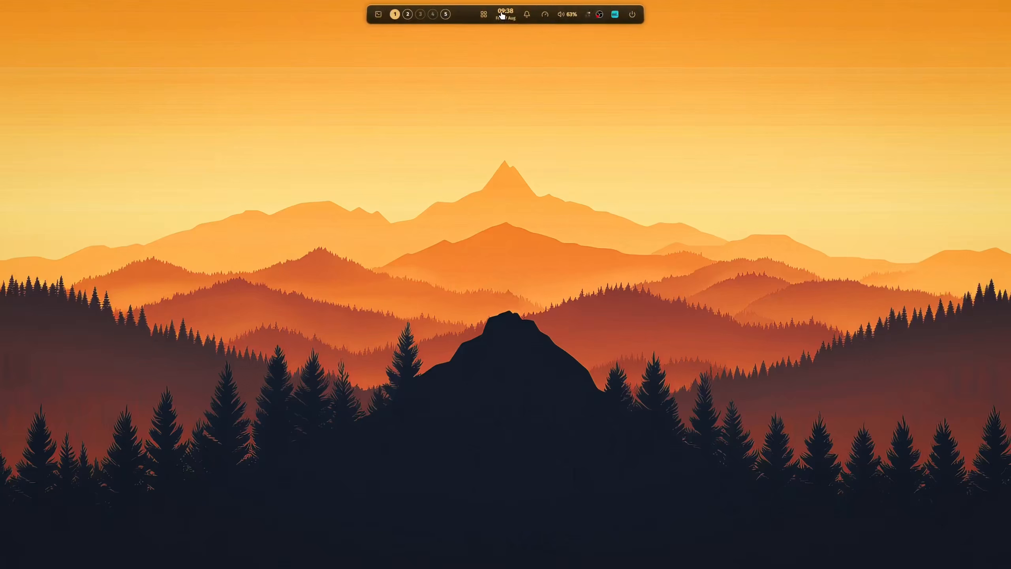
Open two terminals side by side on workspace 1, and open the power menu from the expanded status bar
key("super+Return")
key("super+Return")
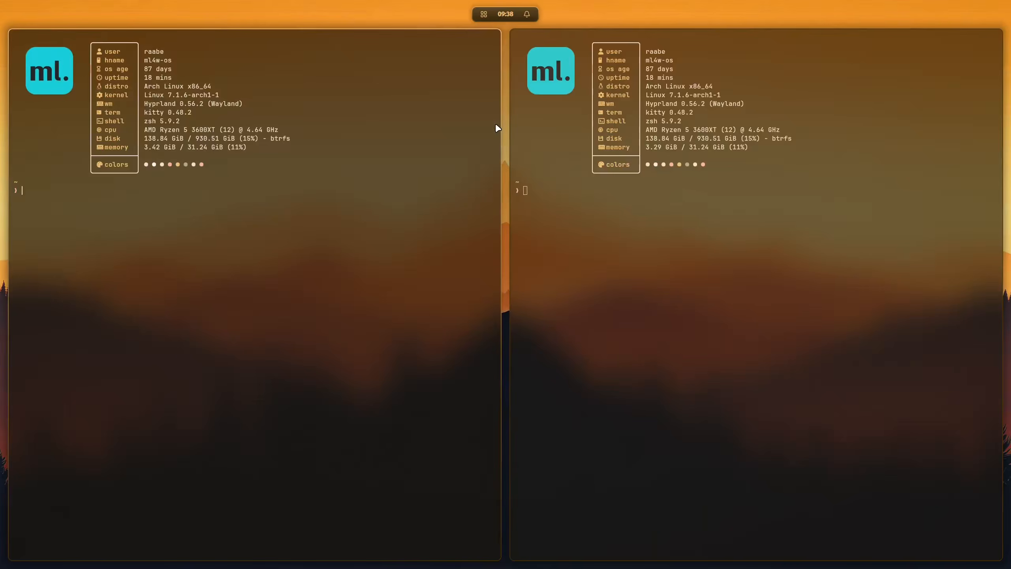
key("super+ctrl+b")
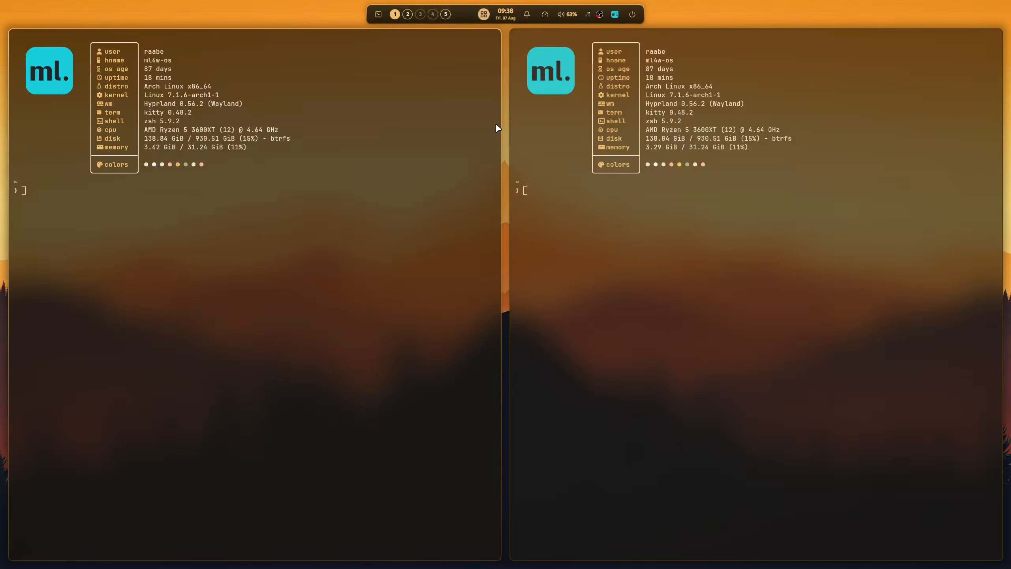
key("Left")
key("Left")
key("Left")
key("Left")
key("Return")
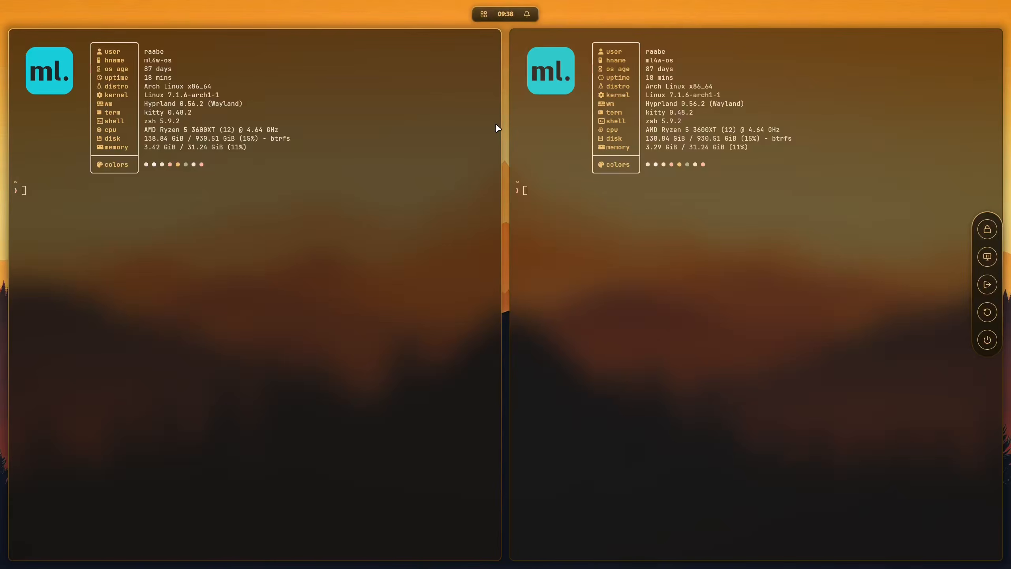
Go through the power menu's entries in both directions, and close the menu without choosing one
key("Down")
key("Down")
key("Down")
key("Down")
key("Up")
key("Up")
key("Up")
key("Down")
key("Down")
key("Down")
key("Down")
key("Up")
key("Up")
key("Escape")
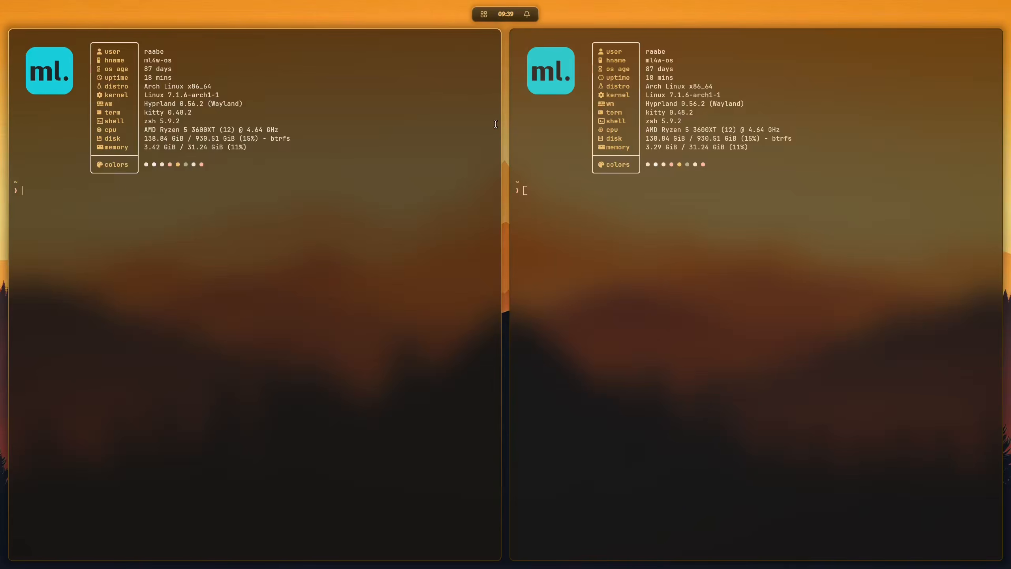